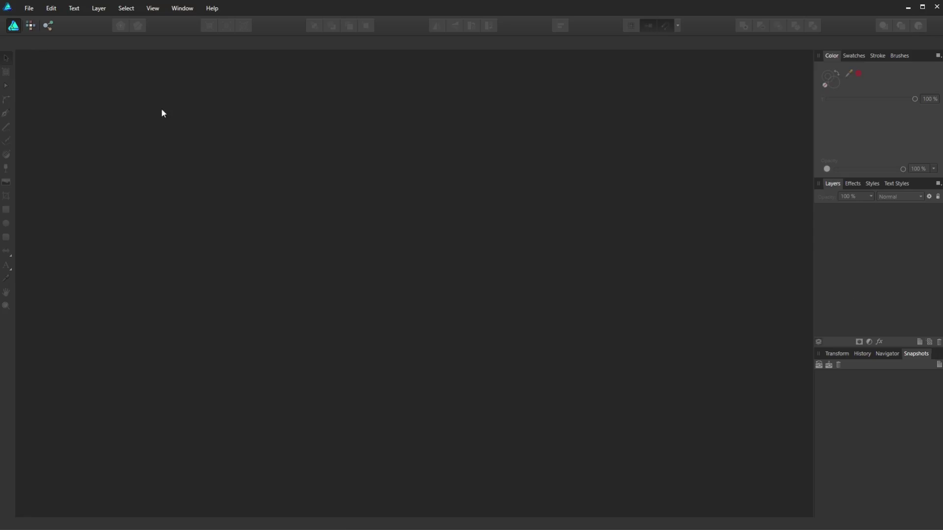
- Create a new 1000×1000 px document
left_click(29, 8)
left_click(37, 29)
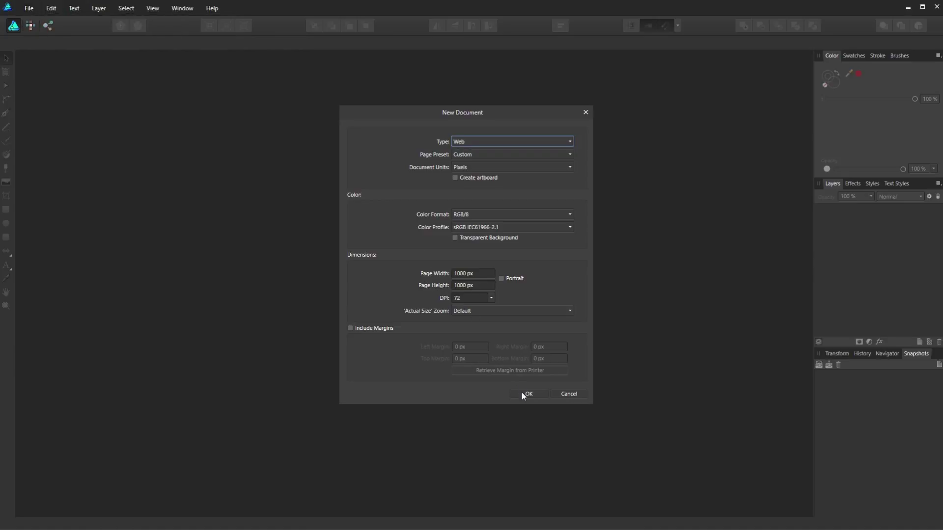
left_click(477, 274)
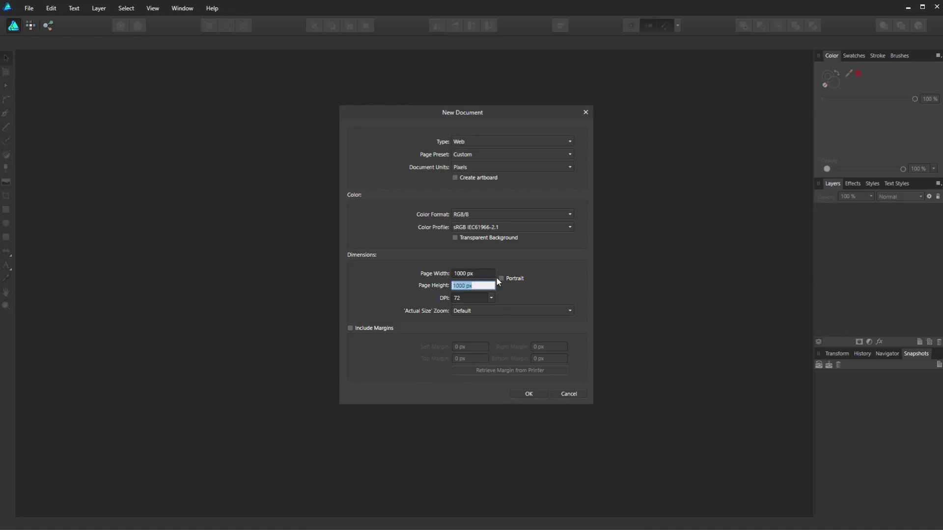
left_click(529, 394)
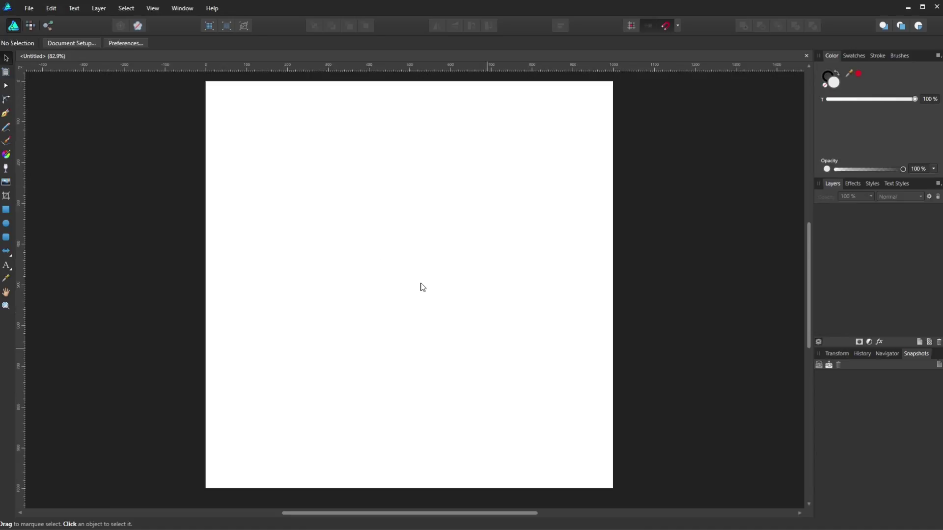
- Draw a circle near the page centre with no stroke and a red fill
left_click(6, 224)
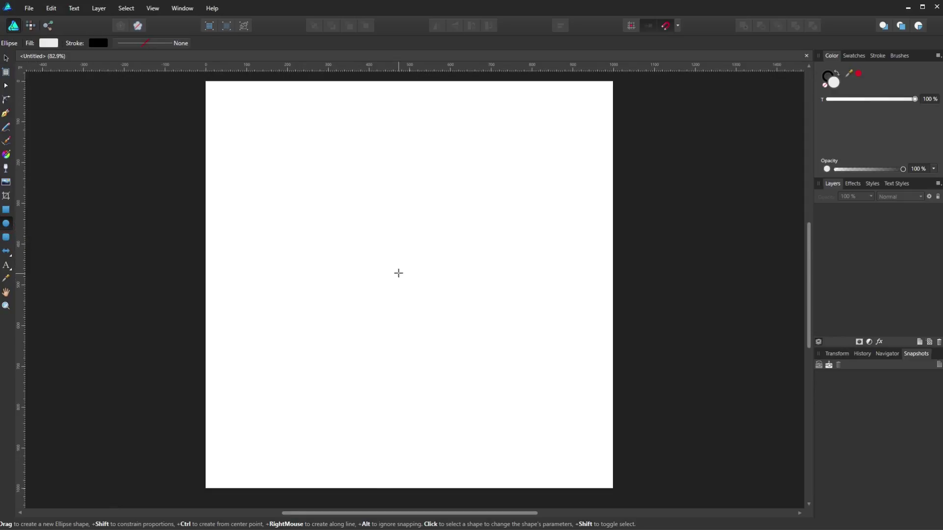
left_click_drag(398, 271, 462, 209)
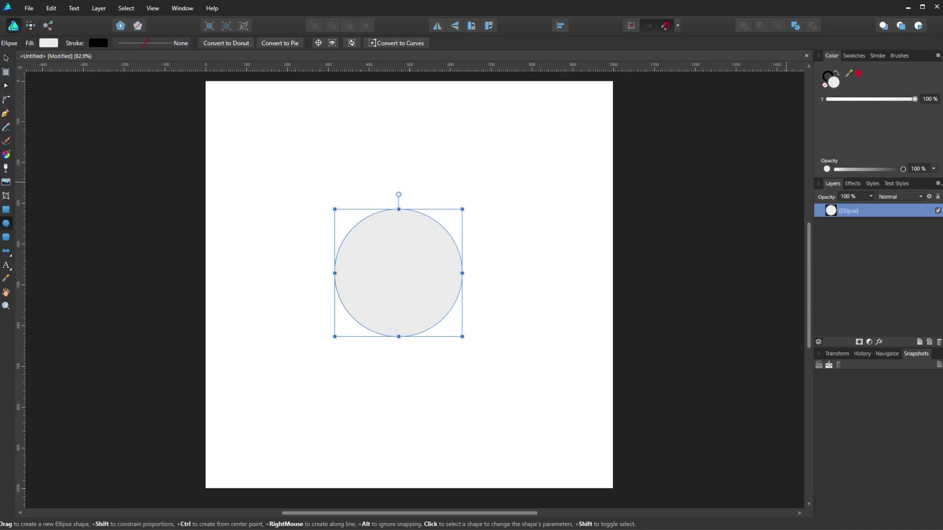
key("ctrl+d")
key("ctrl+z")
left_click(825, 85)
left_click(858, 74)
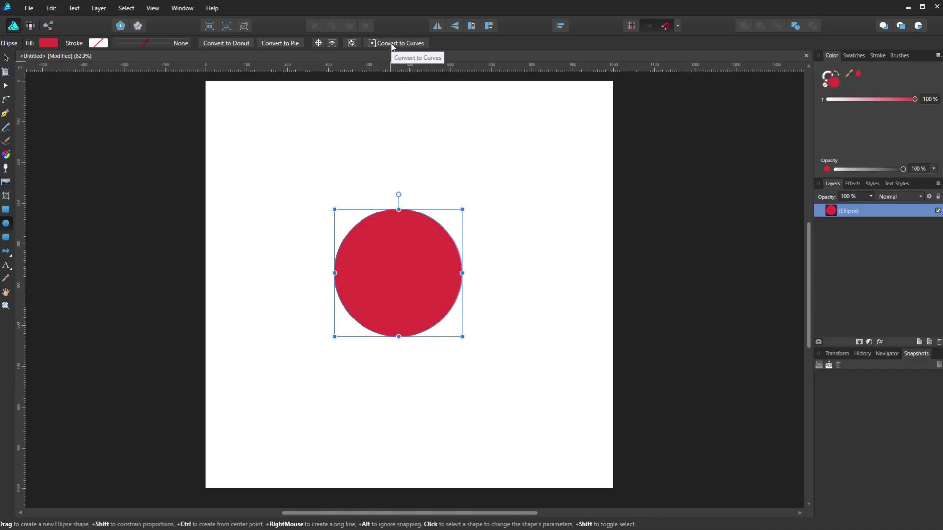
- Convert the circle to curves, then raise its bottom and top nodes into a flat-based blob
left_click(393, 44)
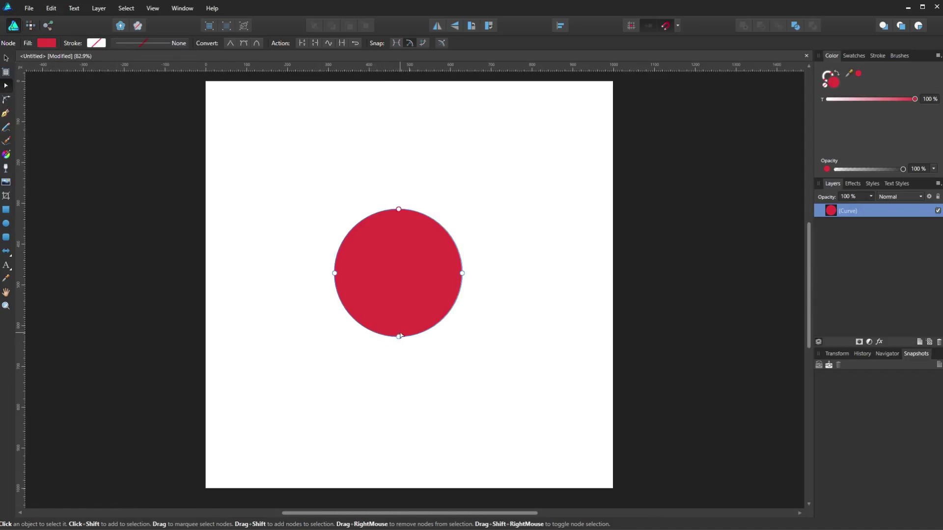
left_click_drag(399, 339, 399, 326)
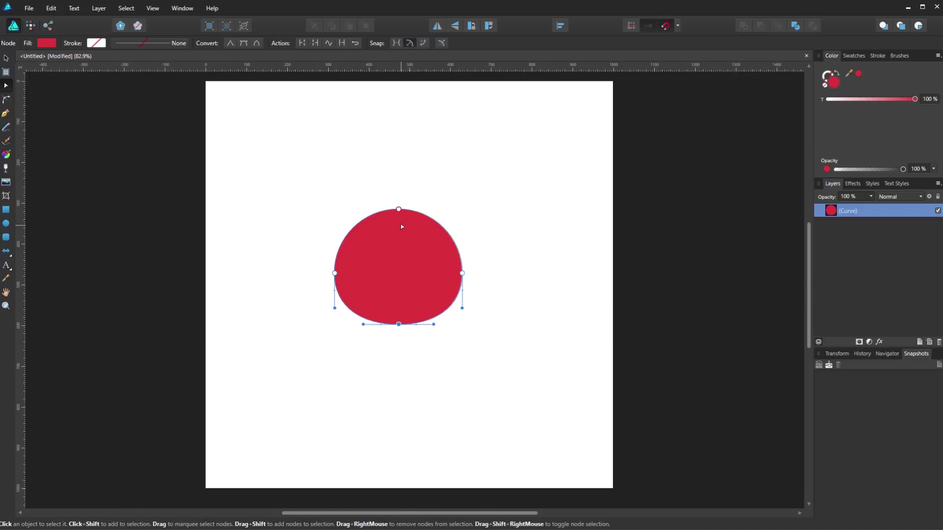
left_click(399, 210)
left_click_drag(399, 210, 398, 203)
scroll(406, 255, "up", 1, "ctrl")
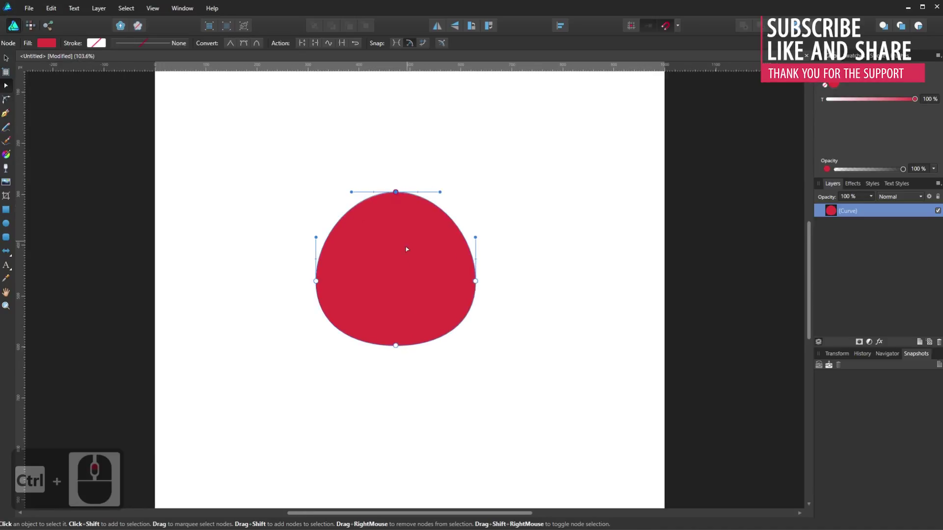
left_click(543, 181)
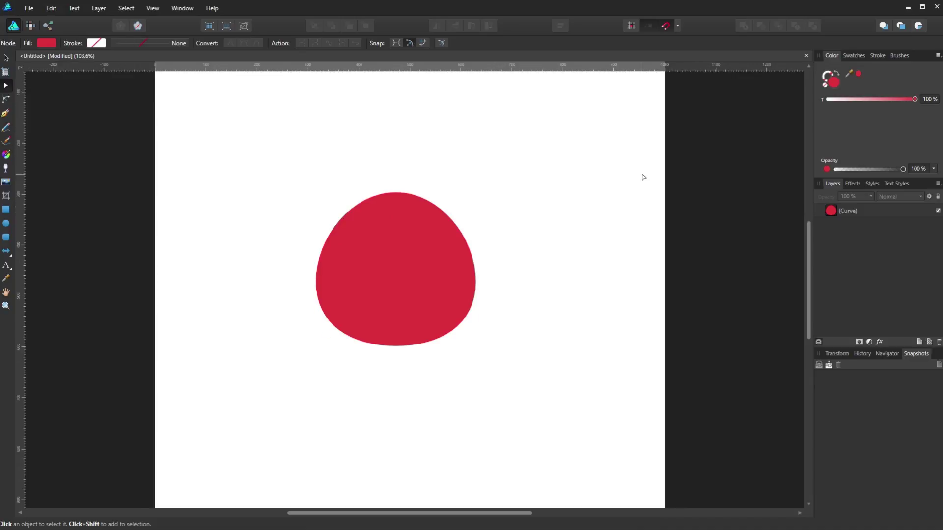
- Duplicate the blob, offset the copy up-left, and clip it inside the original
left_click(5, 58)
left_click(488, 281)
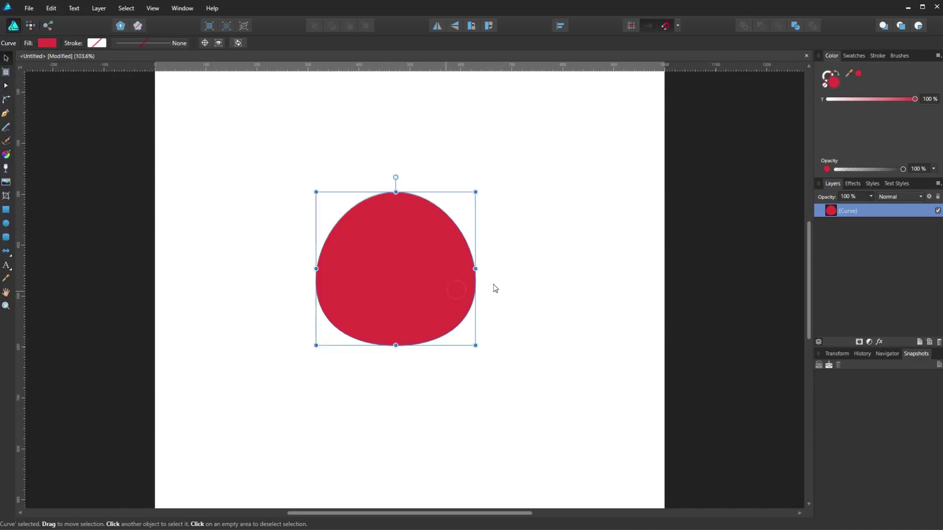
key("ctrl+c")
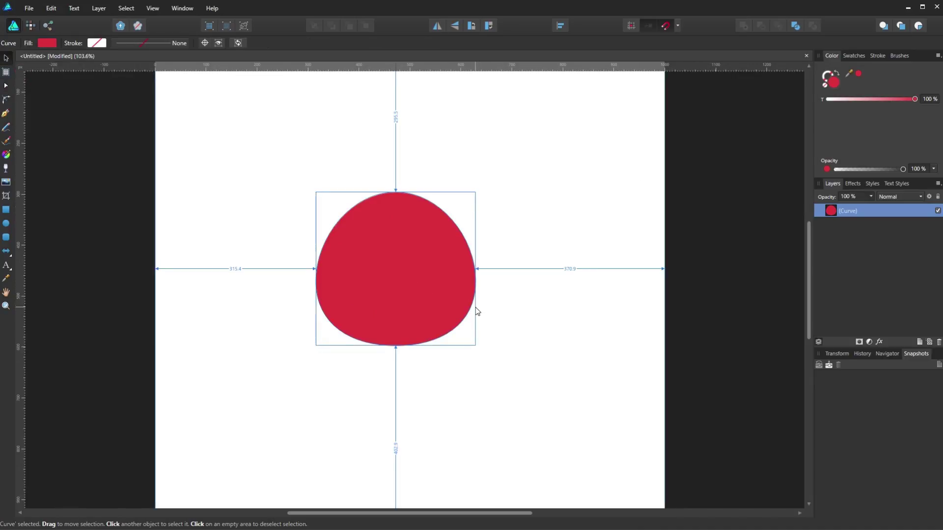
key("ctrl+v")
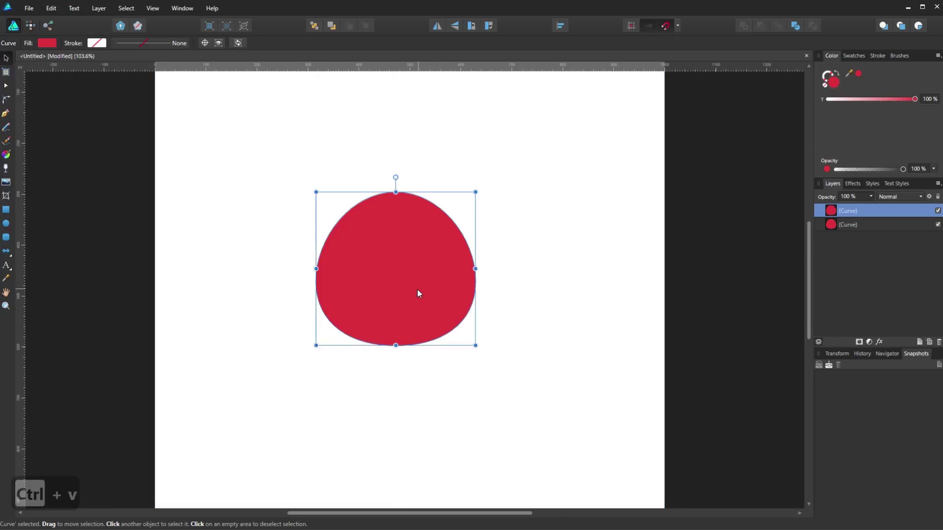
left_click_drag(418, 288, 402, 283)
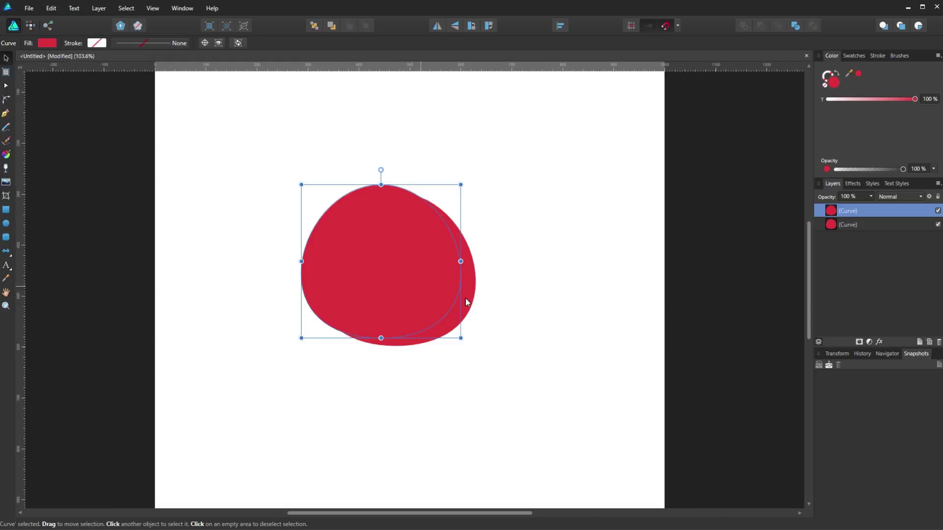
left_click_drag(855, 216, 854, 228)
- Give the outer blob a deeper red fill so a rim shows
left_click(853, 216)
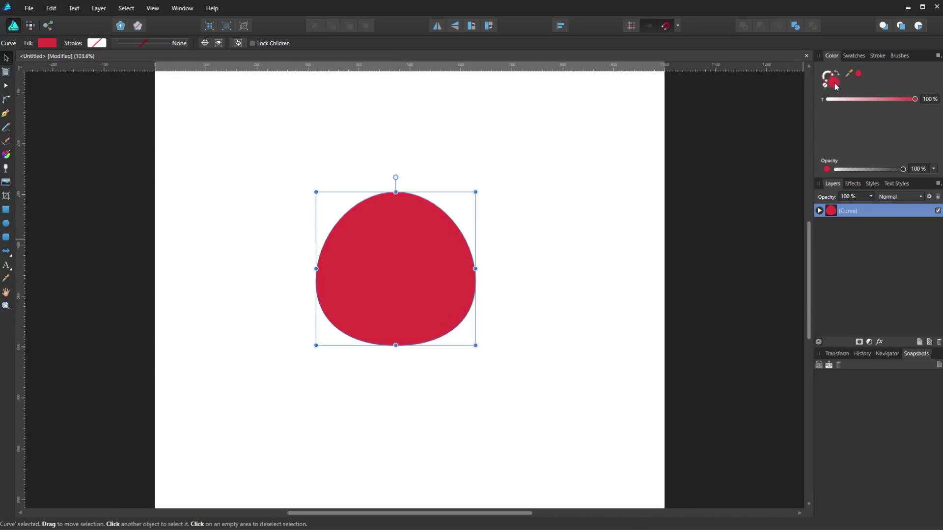
double_click(835, 83)
left_click_drag(513, 152, 709, 133)
left_click_drag(677, 229, 681, 235)
- Draw a small circle beside the blob and fill it dark grey
left_click(781, 334)
left_click(632, 320)
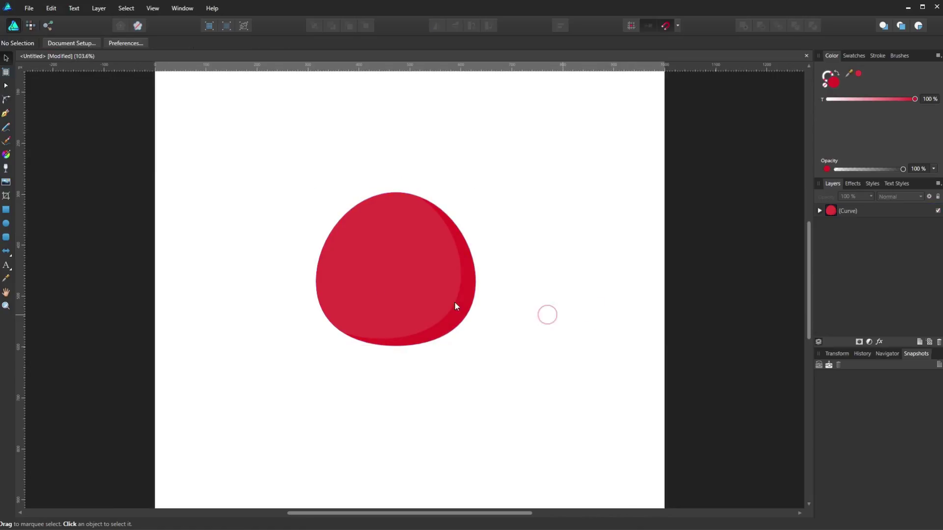
scroll(370, 287, "up", 2)
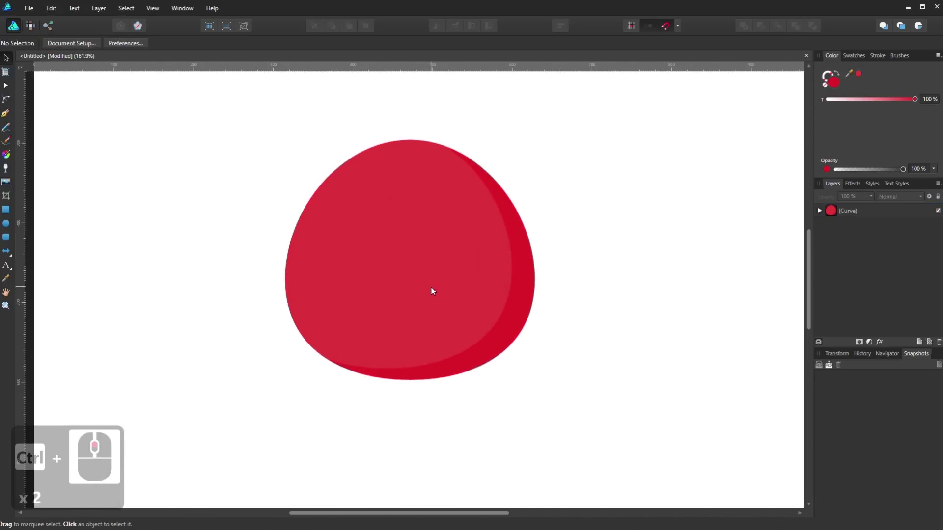
scroll(437, 290, "down", 2)
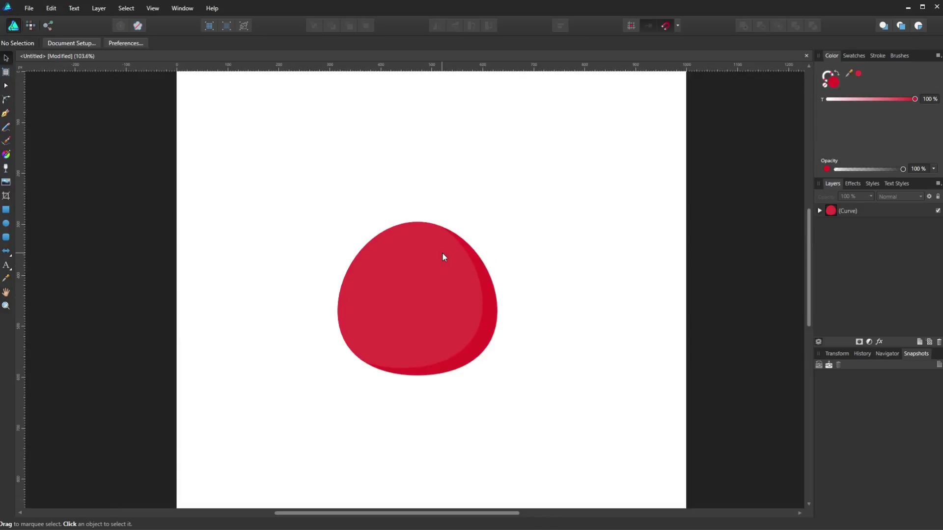
scroll(442, 256, "down", 1)
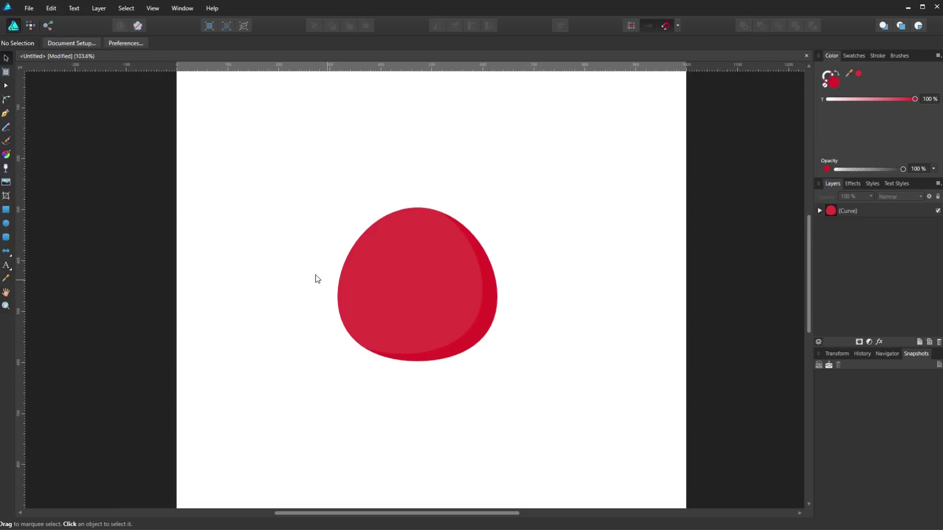
left_click(5, 224)
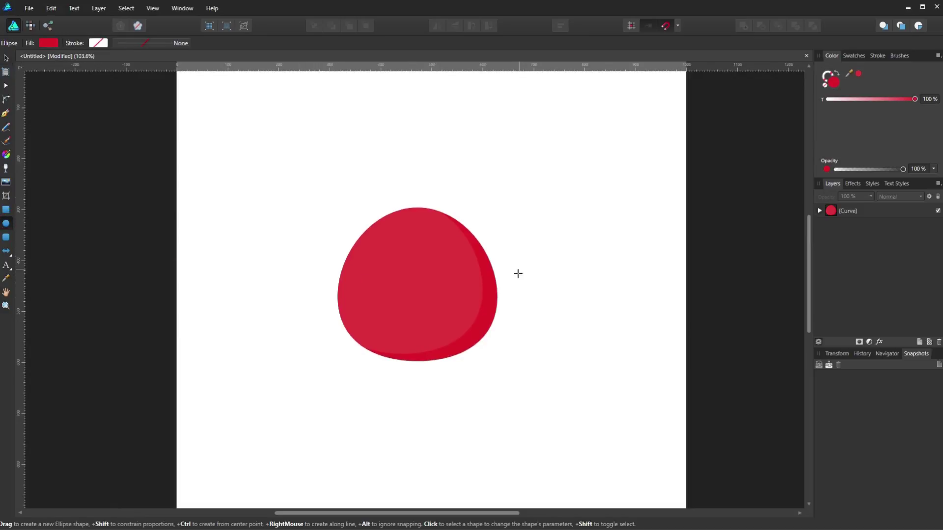
left_click_drag(541, 283, 557, 268)
double_click(832, 86)
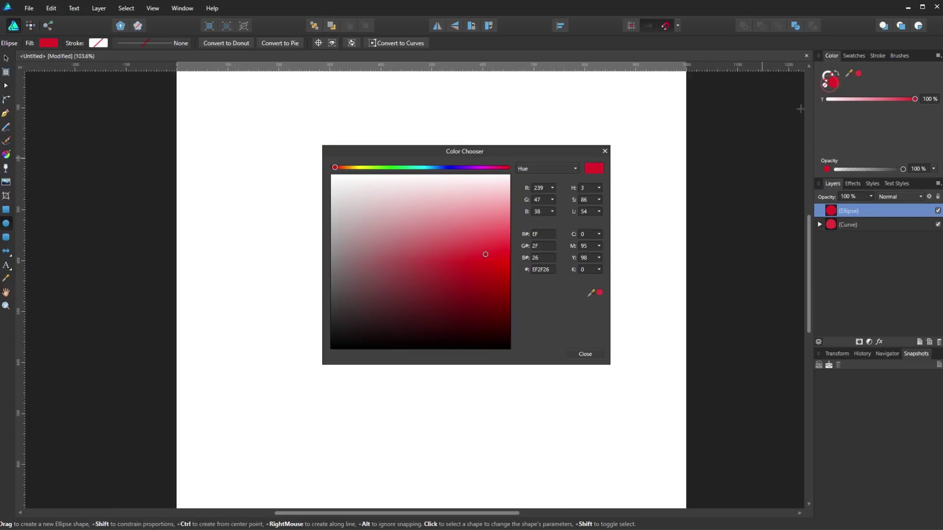
left_click_drag(489, 154, 293, 110)
left_click_drag(206, 206, 134, 267)
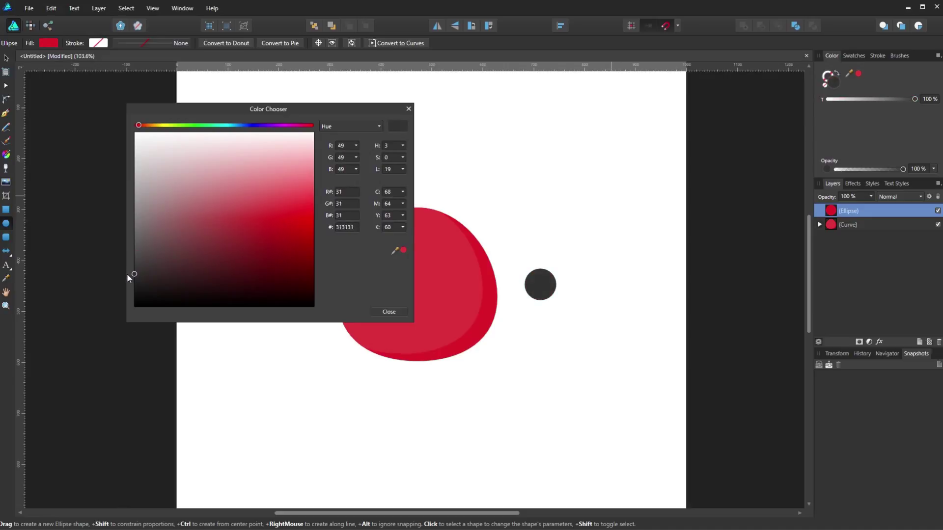
left_click(389, 312)
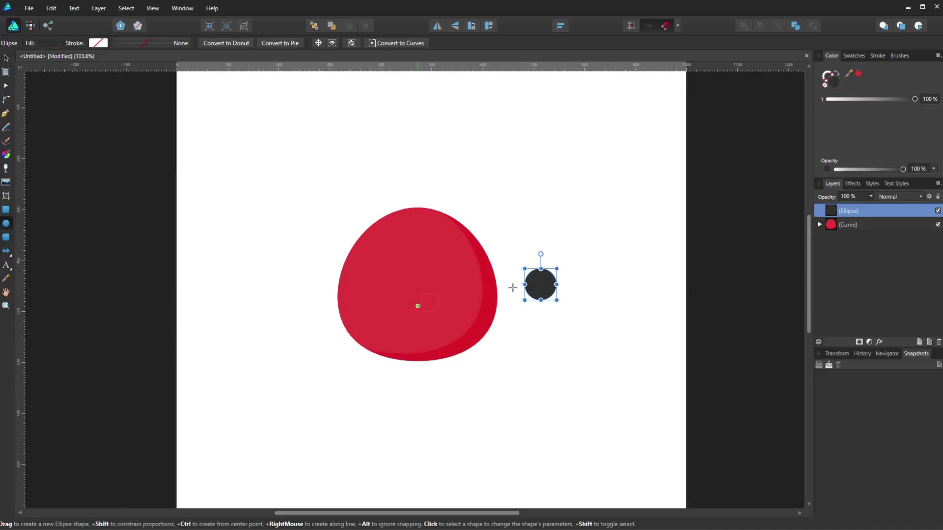
- Position the dark circles as two side-by-side eyes on the blob's upper face
scroll(529, 281, "up", 2)
key("v")
left_click_drag(538, 287, 420, 264)
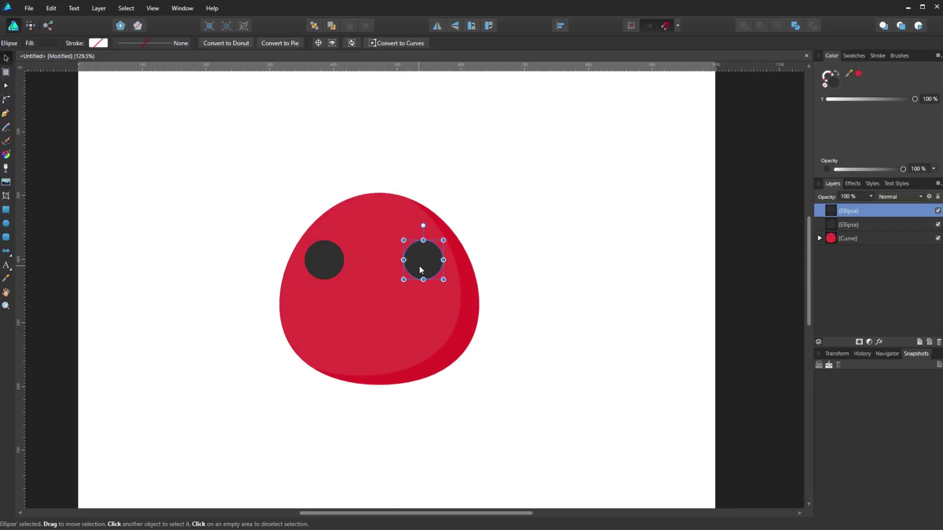
left_click(324, 259, "shift")
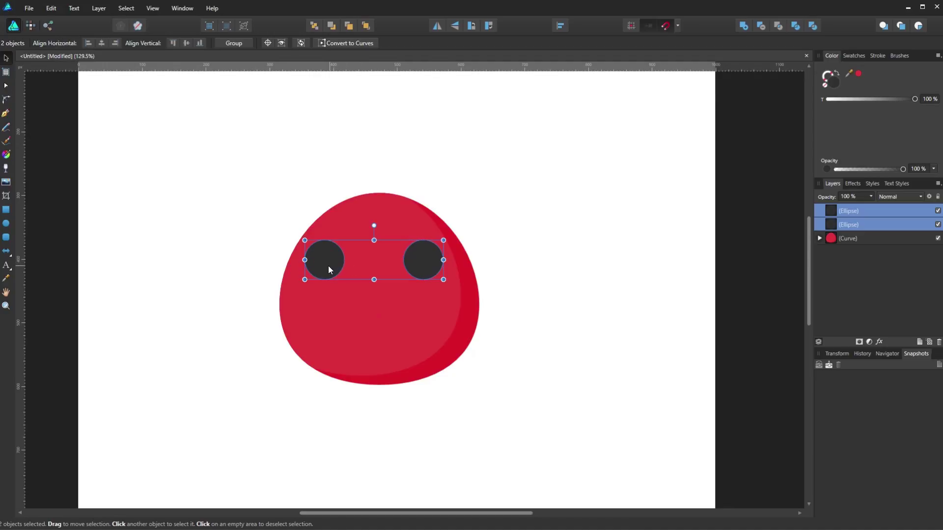
left_click_drag(328, 267, 334, 266)
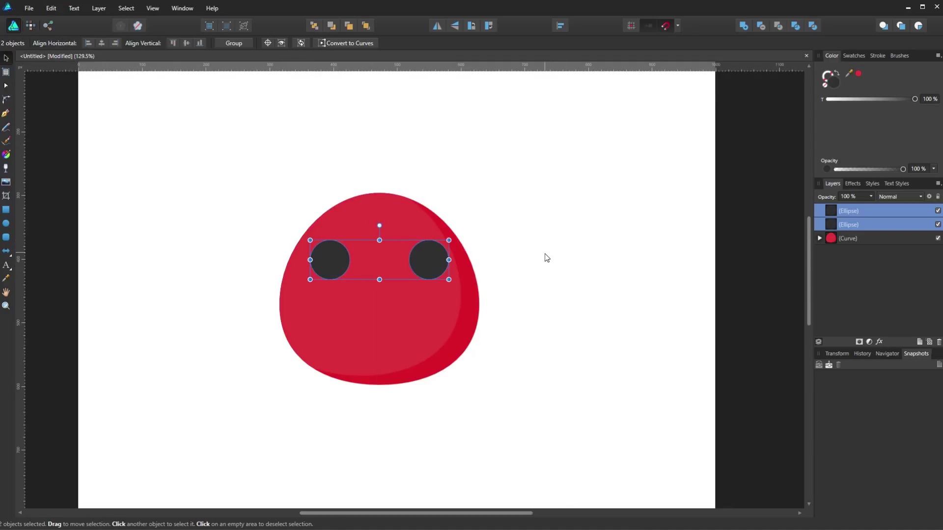
left_click(518, 280)
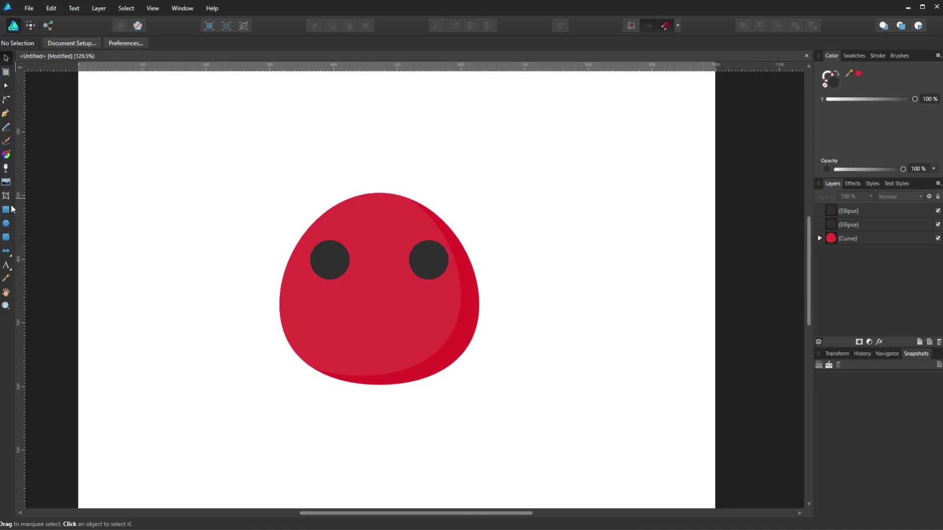
- Draw a tiny white circle and move it into the right eye as a shine highlight
left_click(5, 224)
left_click_drag(546, 293, 547, 295)
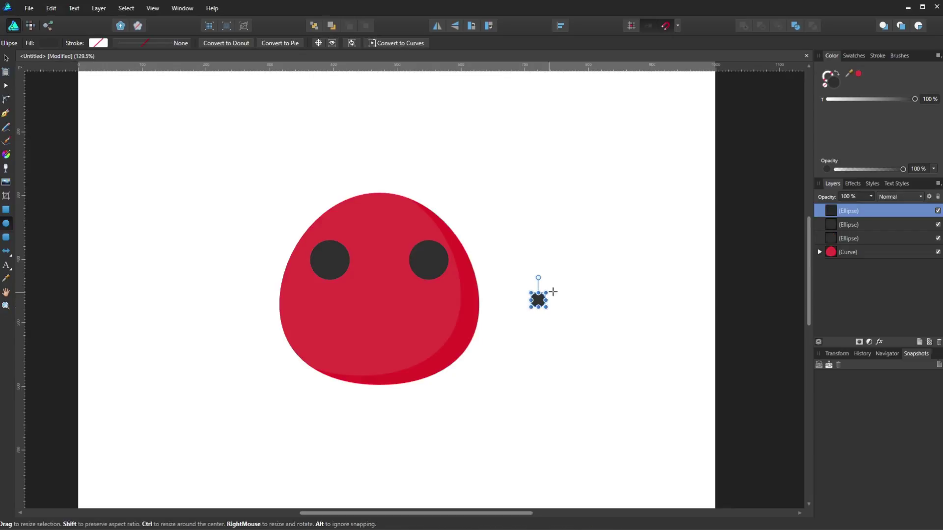
double_click(838, 84)
left_click_drag(445, 249, 294, 194)
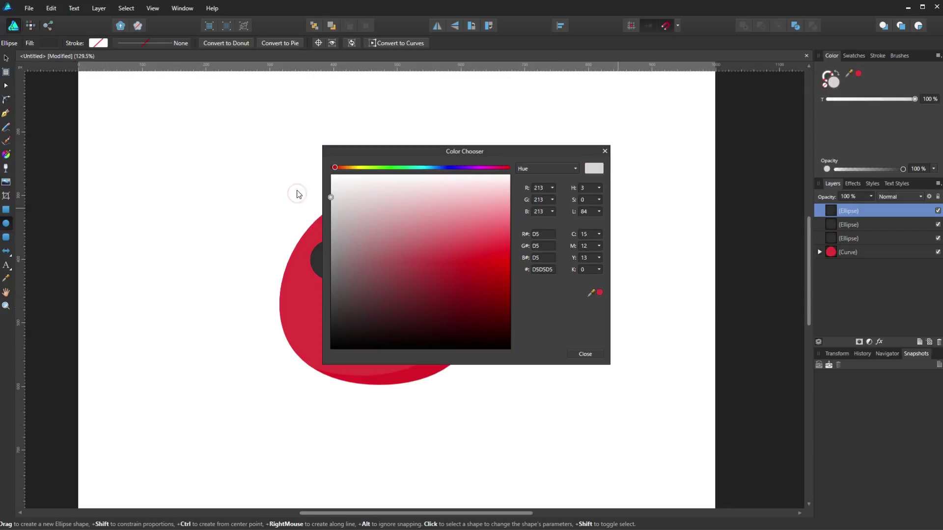
left_click(581, 356)
scroll(499, 320, "up", 2, "ctrl")
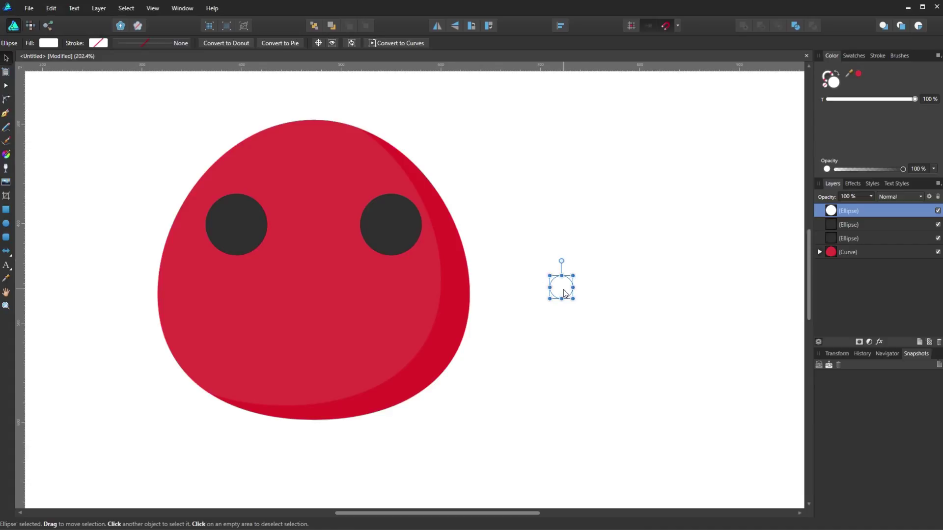
left_click_drag(565, 293, 251, 239)
left_click(575, 252)
scroll(376, 295, "up", 1)
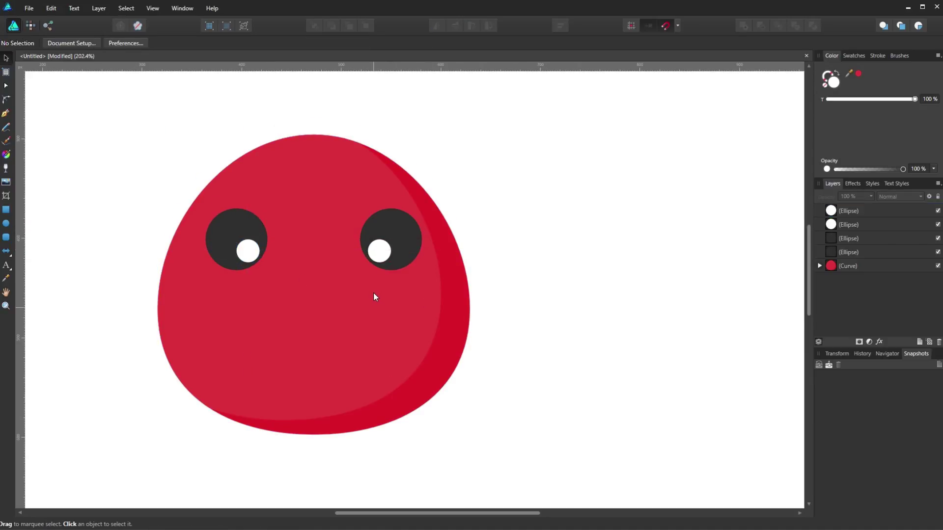
scroll(496, 306, "left", 3)
scroll(496, 306, "down", 2)
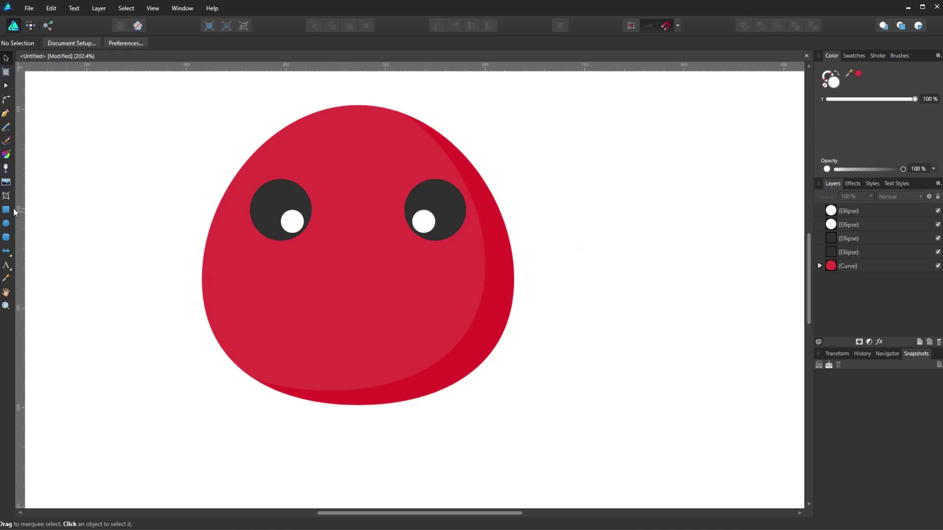
- Draw a small oval filled deeper red (EE261C) and place it under the right eye
left_click(6, 224)
left_click_drag(655, 273, 607, 302)
left_click(858, 74)
double_click(832, 80)
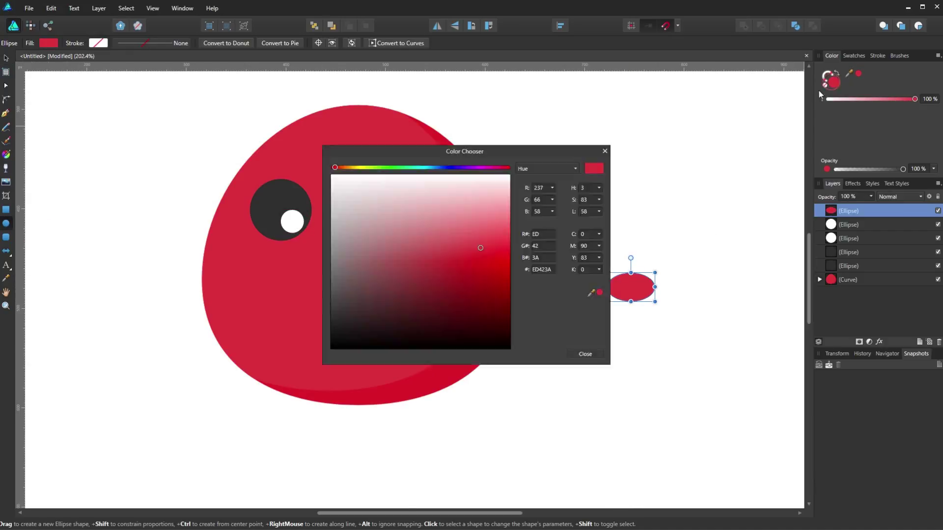
left_click_drag(468, 151, 241, 124)
left_click(258, 229)
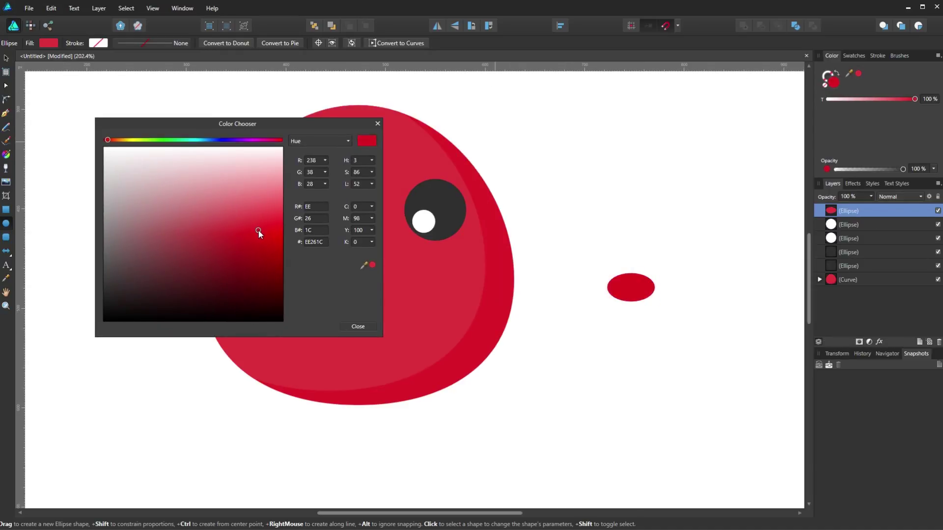
left_click(358, 326)
key("v")
left_click_drag(626, 290, 437, 279)
- Duplicate the cheek to the left side and spread both cheeks evenly under the eyes
key("ctrl+d")
scroll(438, 278, "left", 2)
left_click_drag(498, 278, 347, 272)
left_click(345, 278, "shift")
mouse_move(503, 281)
left_mouse_down()
mouse_move(493, 279)
mouse_move(516, 276)
left_mouse_up()
key("ctrl+d")
left_click(499, 276)
left_click_drag(341, 274, 322, 275)
left_click(511, 274)
left_click(316, 274, "shift")
left_click(719, 200)
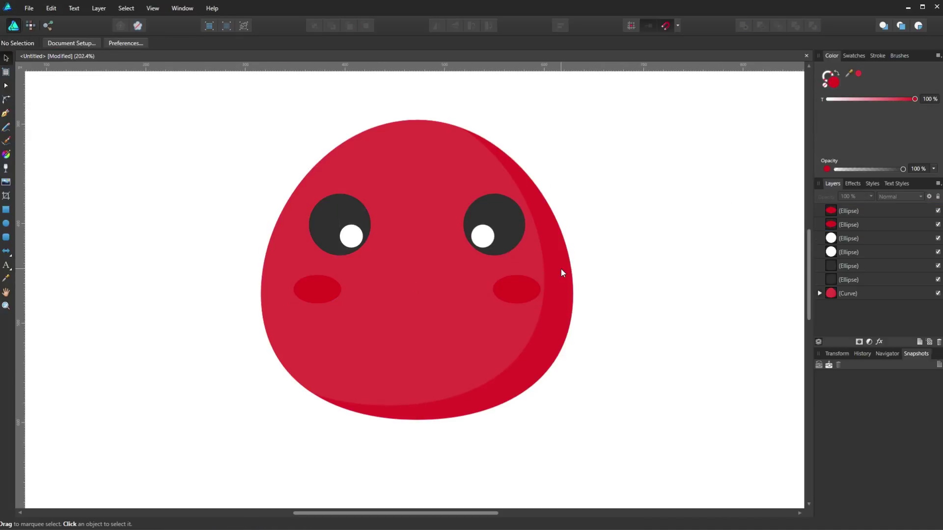
- Draw a curved smile and colour its stroke dark grey 303030 sampled from an eye
left_click(6, 114)
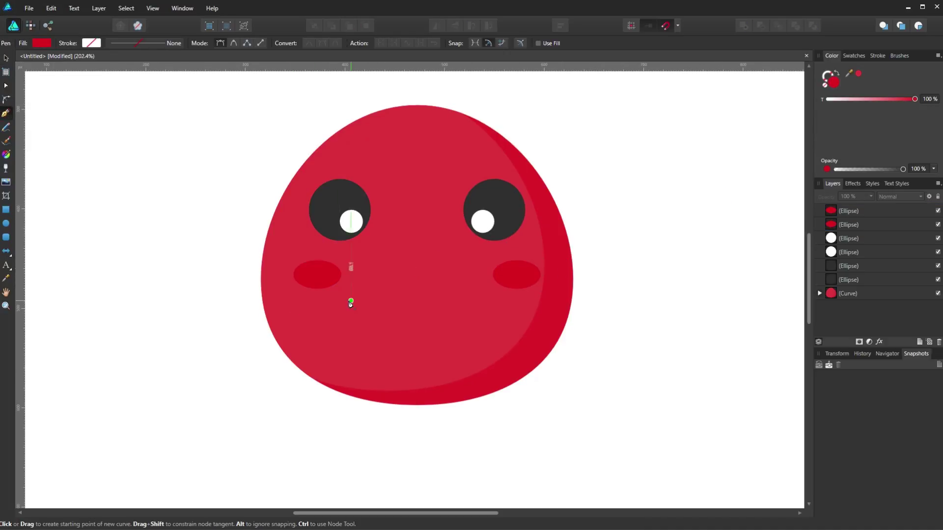
left_click(350, 300)
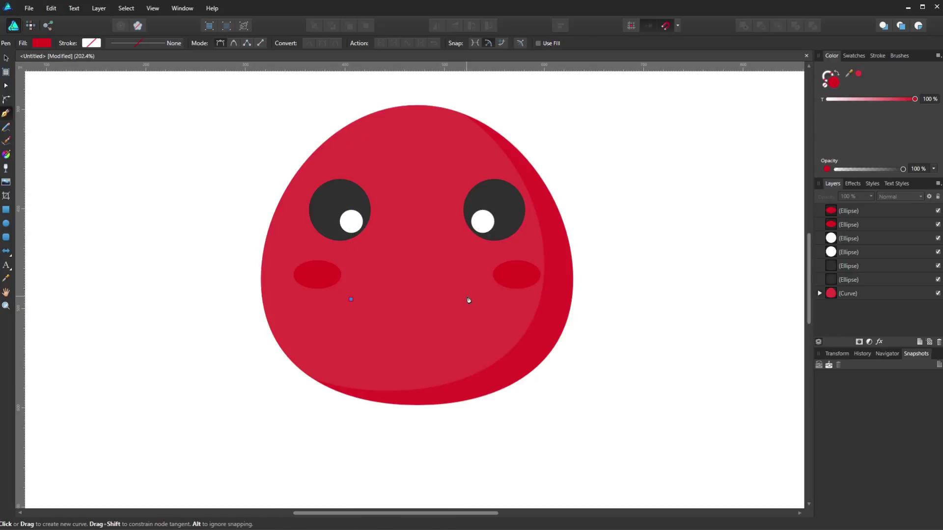
left_click_drag(470, 298, 518, 251)
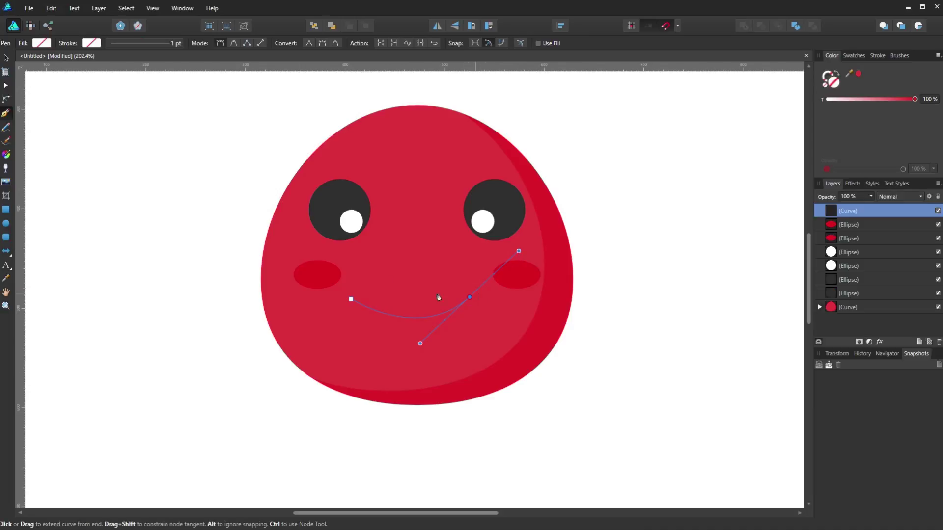
left_click(827, 77)
double_click(827, 77)
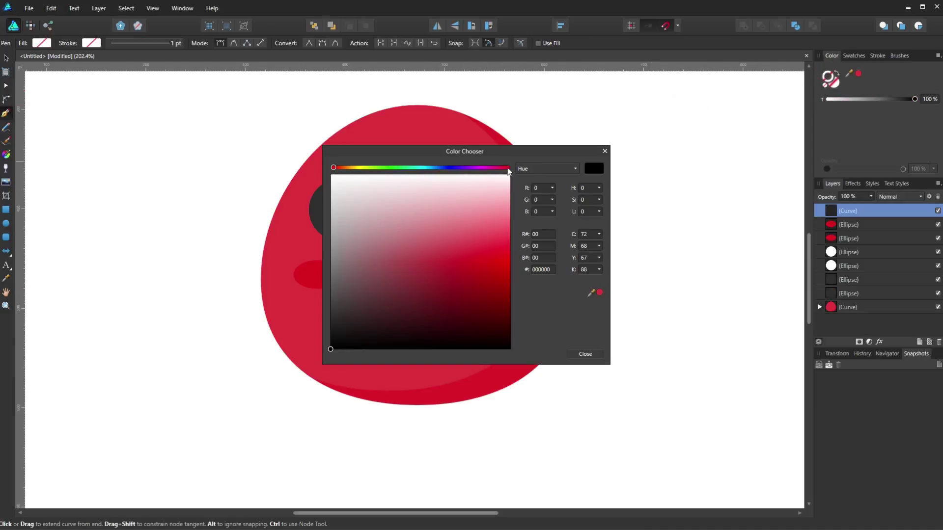
left_click_drag(591, 153, 800, 139)
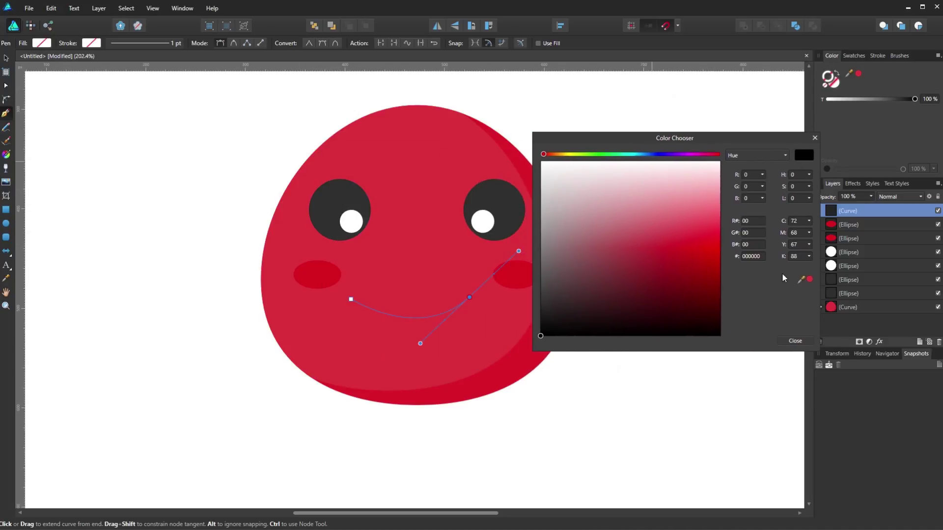
left_click_drag(801, 279, 499, 204)
left_click(808, 280)
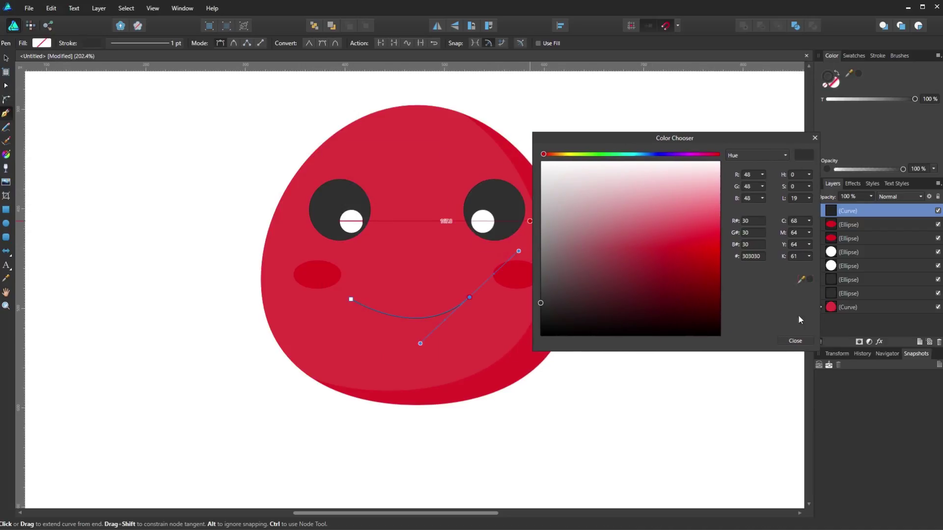
left_click(795, 343)
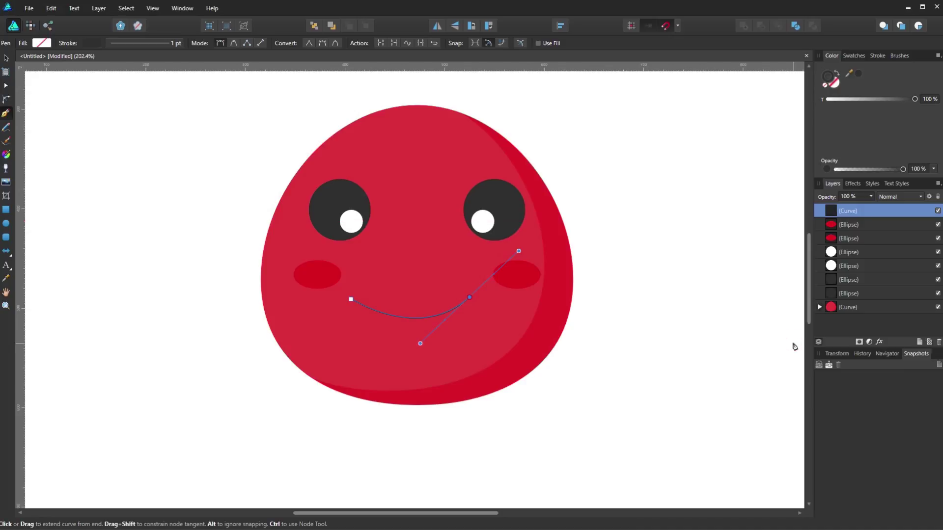
- Thicken the smile stroke to 11.7 pt and centre it on the face
left_click(877, 55)
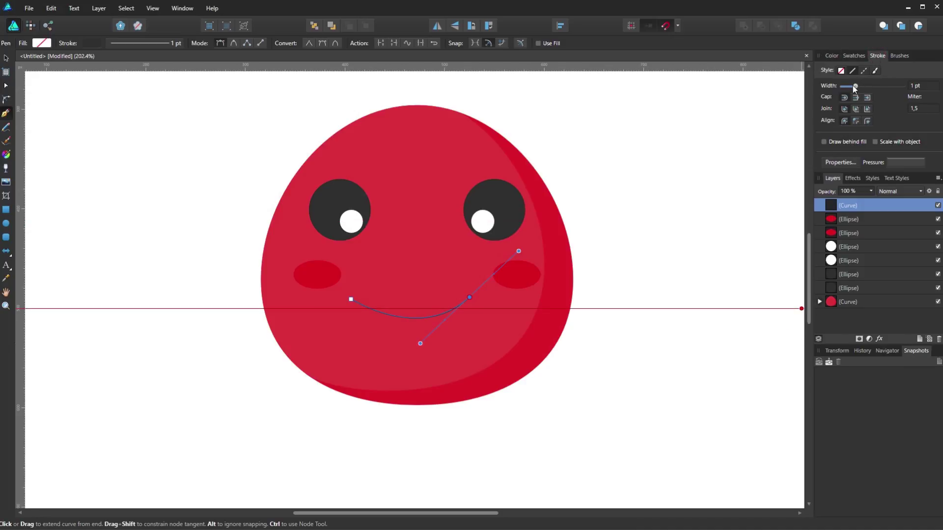
left_click_drag(855, 87, 869, 86)
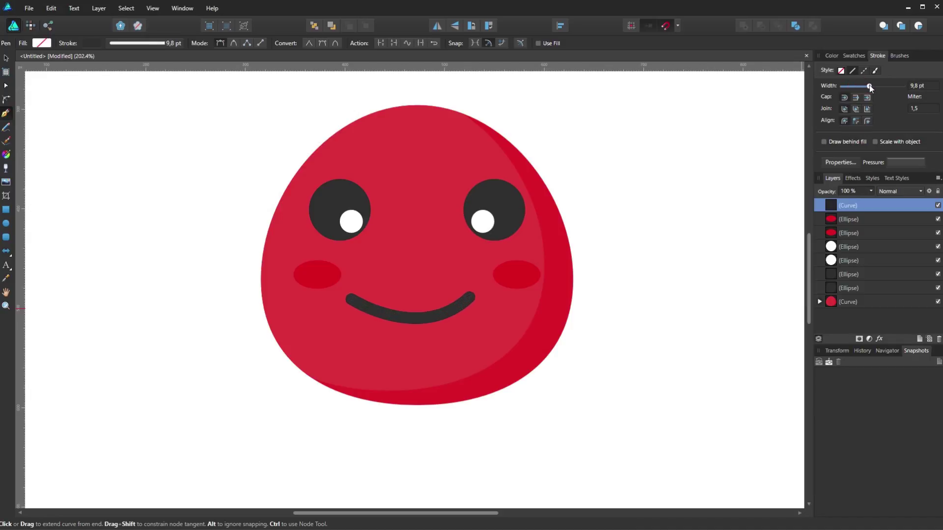
left_click(6, 58)
left_click_drag(391, 313, 393, 320)
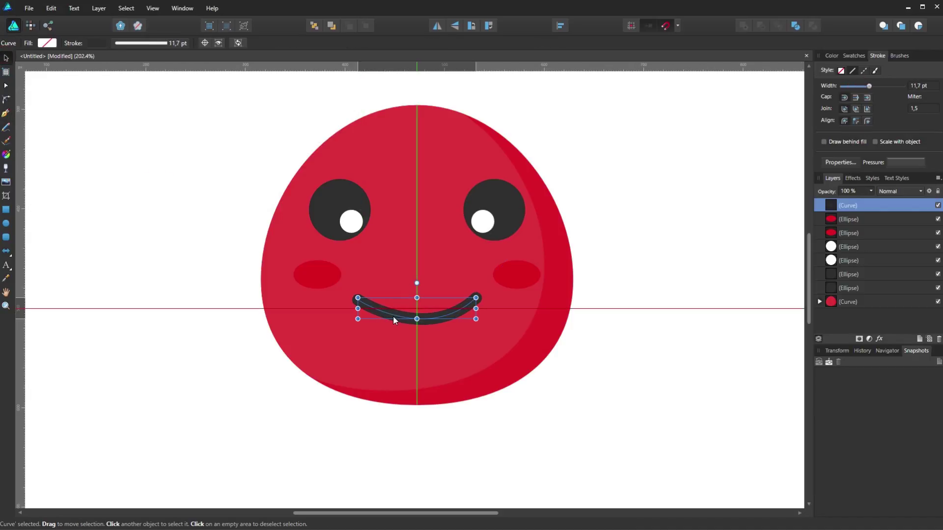
key("ctrl+d")
scroll(388, 284, "up", 3)
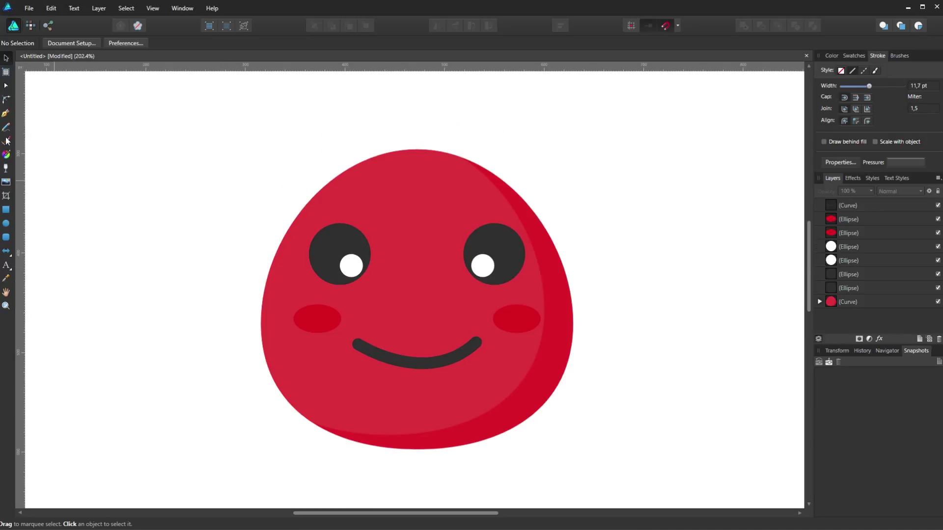
- Draw a thick curved red stem rising from the top of the head
left_click(6, 114)
scroll(423, 205, "up", 4)
left_click(369, 227)
left_click_drag(332, 152, 254, 126)
key("Escape")
mouse_move(869, 86)
left_mouse_down()
mouse_move(886, 85)
mouse_move(446, 248)
left_mouse_up()
left_click(832, 56)
left_click(858, 74)
- Paste a second stem and rotate it to lean right, forming antennae
key("v")
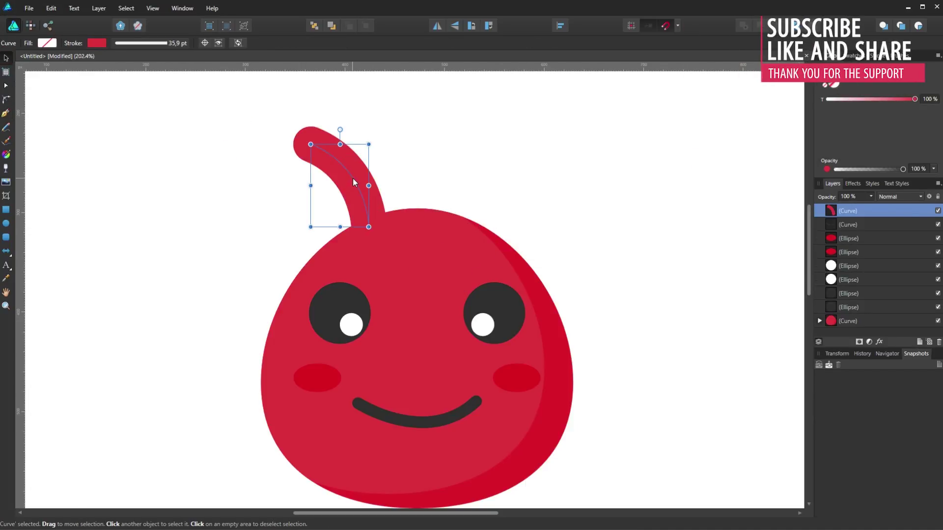
key("ctrl+v")
left_click_drag(355, 179, 398, 178)
left_click_drag(388, 122, 425, 137)
left_click_drag(405, 171, 405, 170)
scroll(518, 190, "down", 3)
scroll(453, 200, "up", 2)
- Copy both stems, rotate them 75°, and shrink them into arms along the blob's left edge, strokes scaling
left_click(392, 193, "shift")
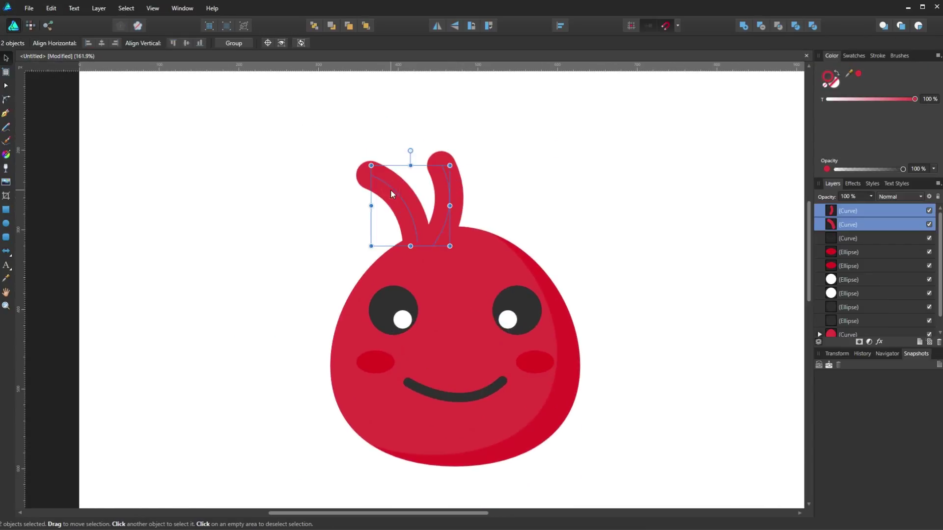
key("ctrl+c")
key("ctrl+v")
left_click_drag(444, 205, 278, 240)
left_click_drag(236, 202, 302, 211)
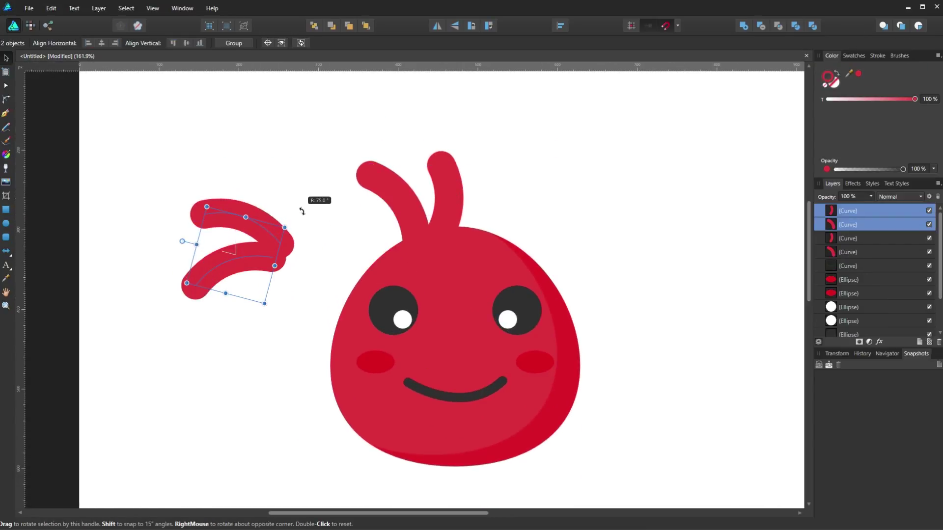
left_click(876, 54)
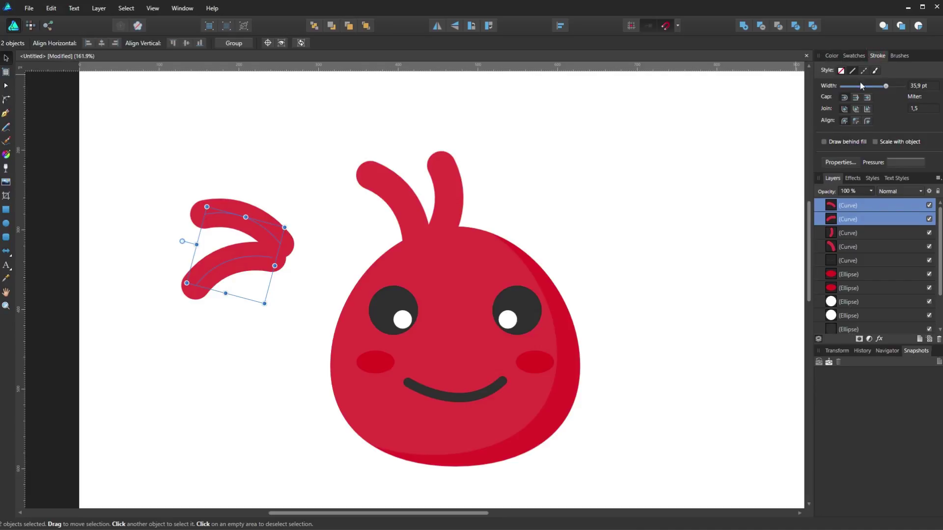
left_click(877, 141)
left_click_drag(257, 230, 283, 306)
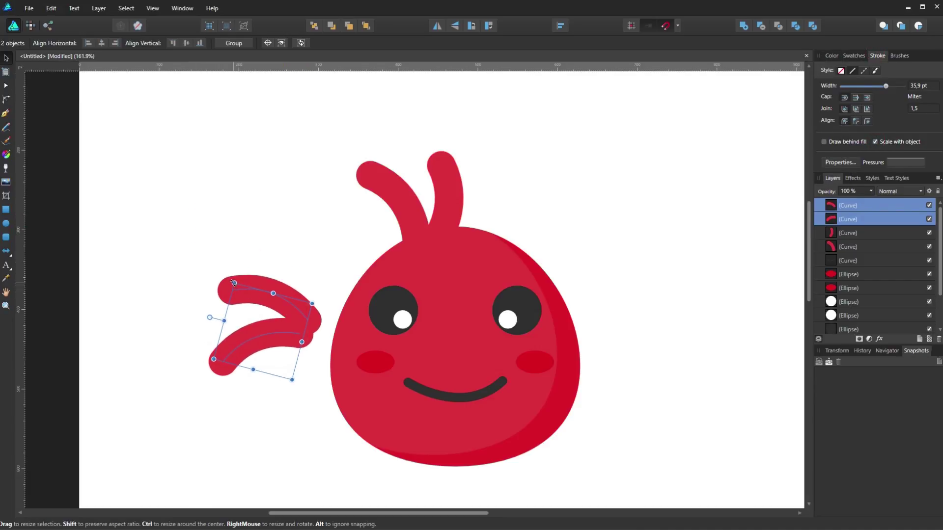
mouse_move(235, 284)
left_mouse_down()
mouse_move(254, 316)
mouse_move(325, 317)
left_mouse_up()
left_click_drag(270, 352, 319, 357)
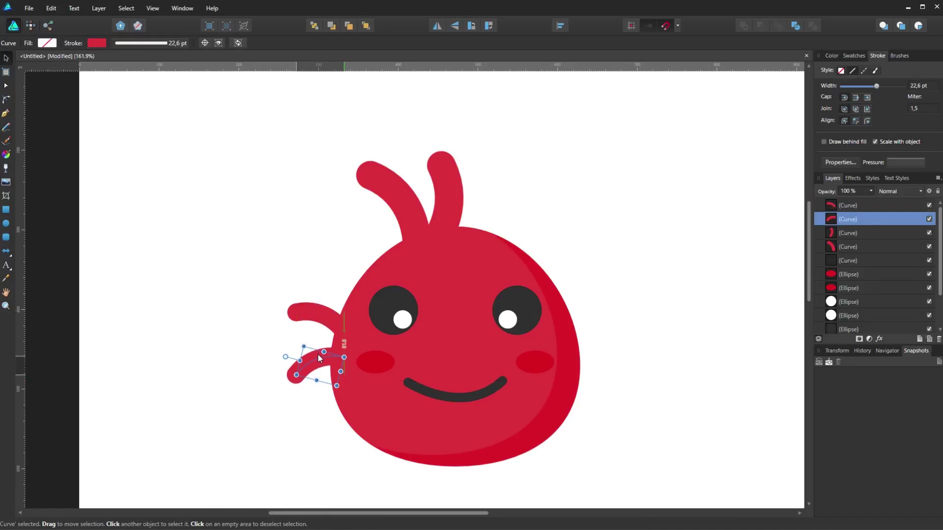
- Angle the upper left arm upward and place a copy of the arm pair right of the body
scroll(352, 316, "up", 1)
left_click(320, 314)
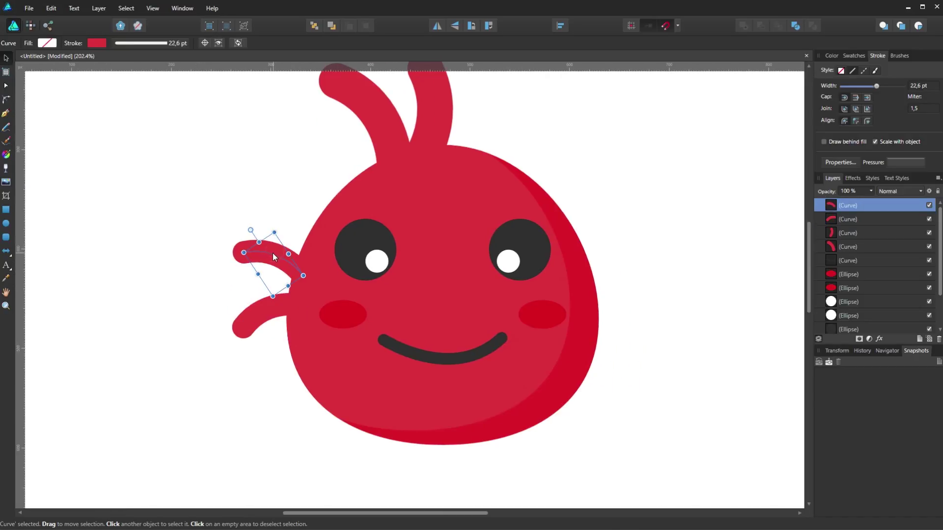
left_click_drag(274, 227, 263, 258)
left_click(254, 307, "shift")
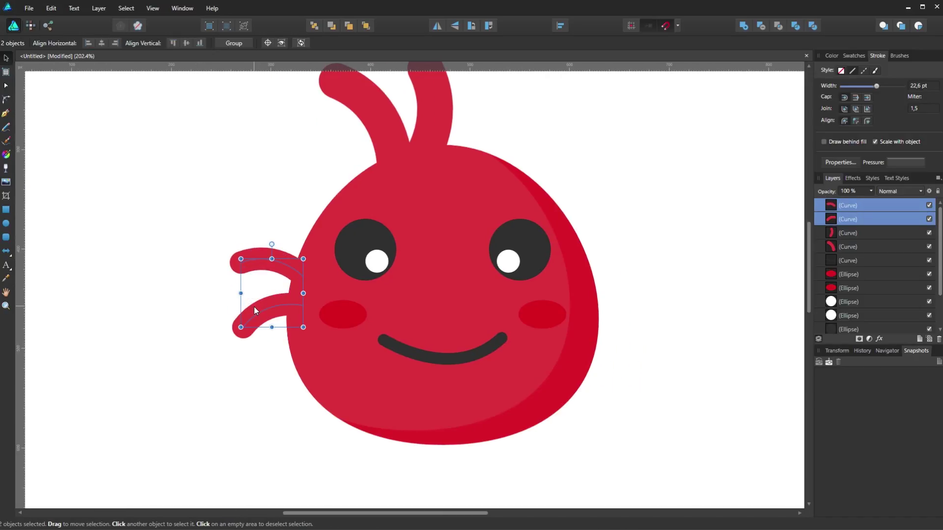
key("ctrl+c")
key("ctrl+v")
left_click_drag(255, 307, 639, 306)
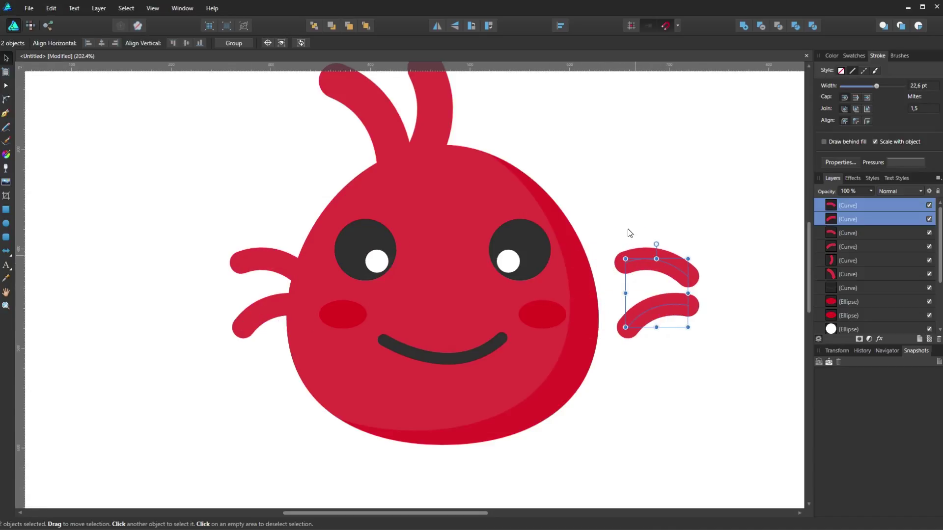
- Flip the duplicated arms horizontally and attach them to the blob's right side
left_click(435, 27)
left_click_drag(645, 274, 622, 271)
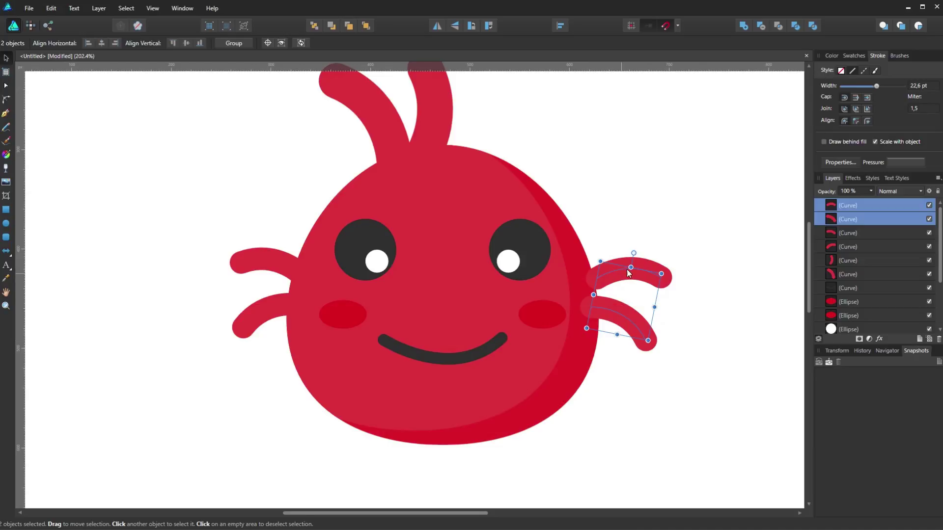
left_click(831, 56)
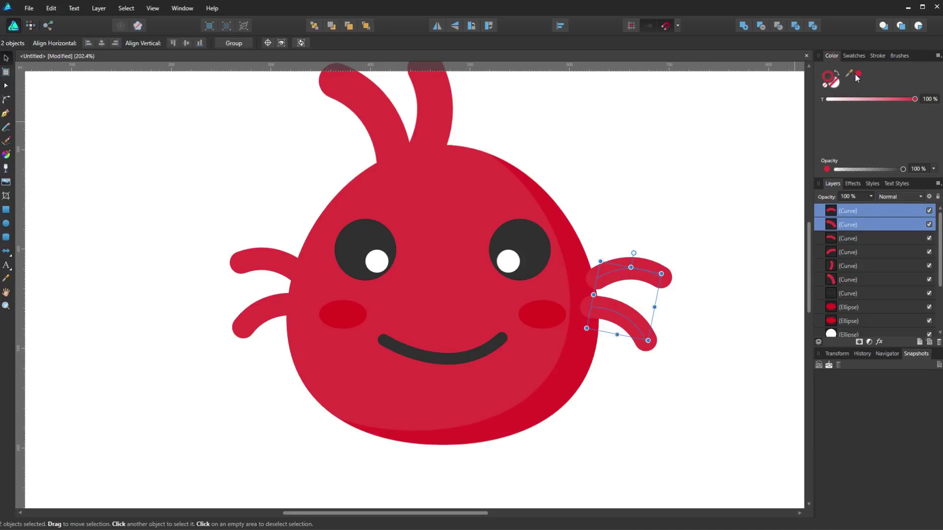
left_click_drag(848, 73, 568, 237)
- Nudge the upper right arm slightly left and down into place
left_click(633, 141)
scroll(612, 185, "down", 2)
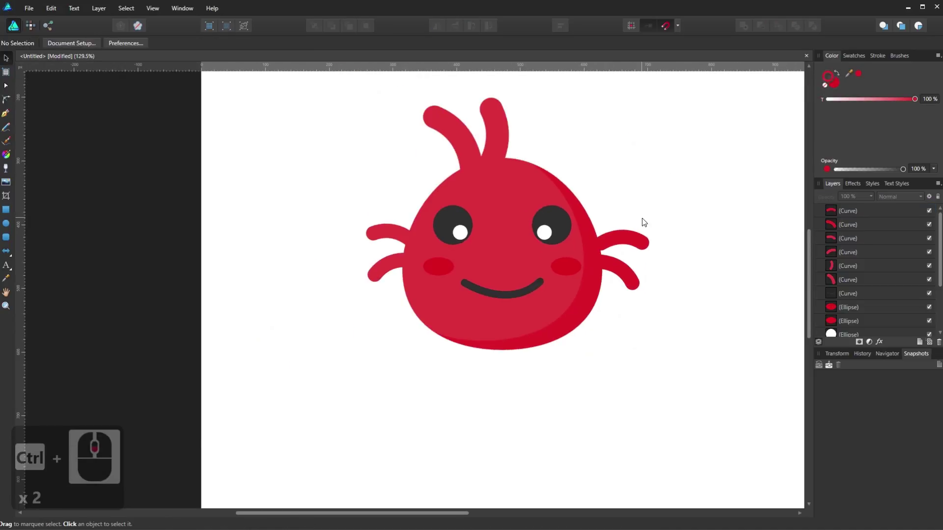
scroll(638, 219, "up", 4)
left_click(585, 253)
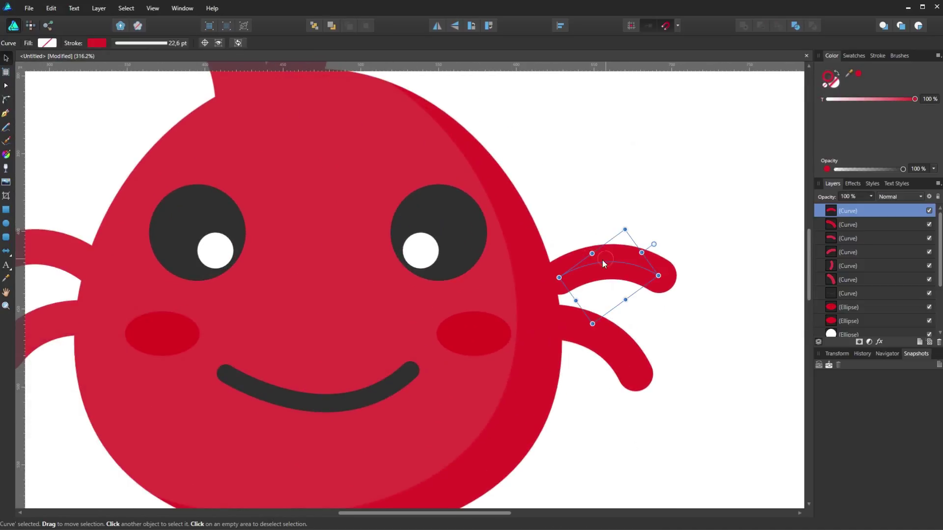
left_click_drag(600, 261, 590, 265)
left_click(654, 184)
scroll(638, 187, "down", 4)
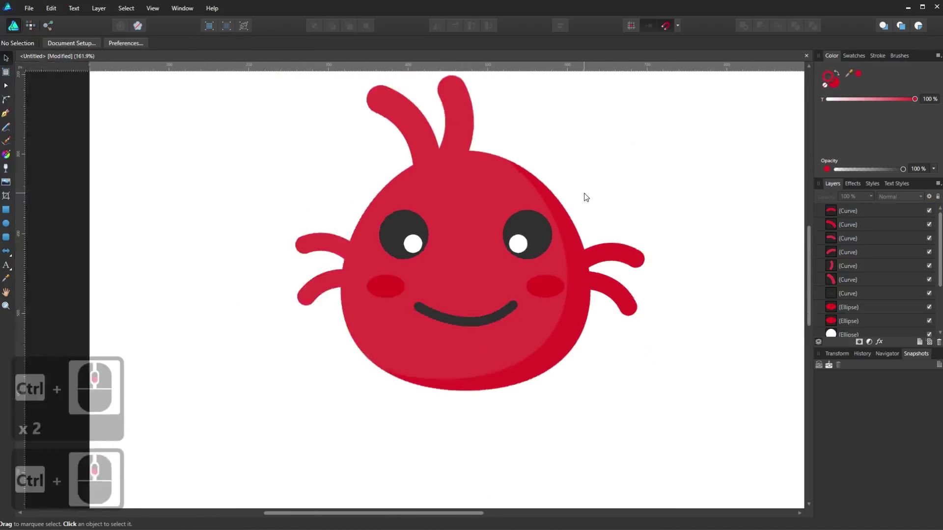
scroll(262, 212, "down", 2)
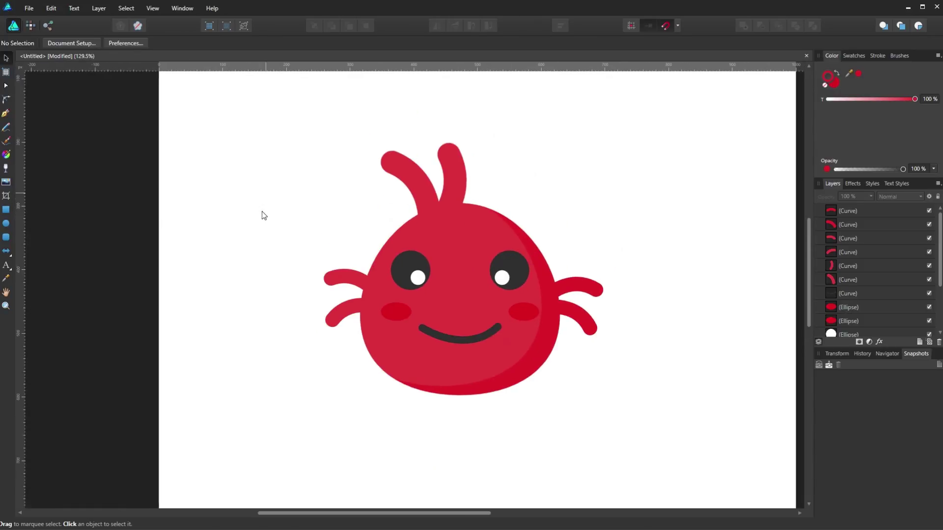
- Draw a wide ellipse under the blob's base with no stroke and a light grey fill
left_click(6, 223)
scroll(455, 355, "down", 1)
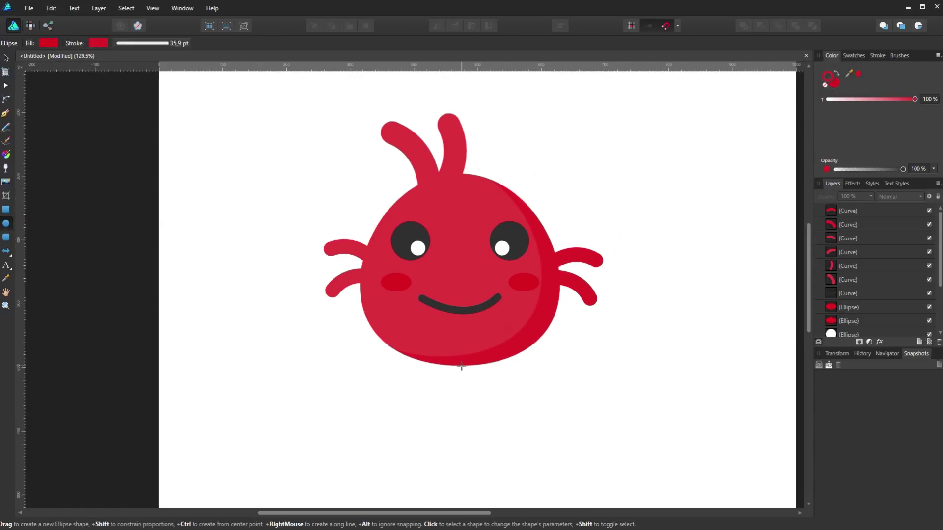
left_click_drag(461, 367, 563, 345)
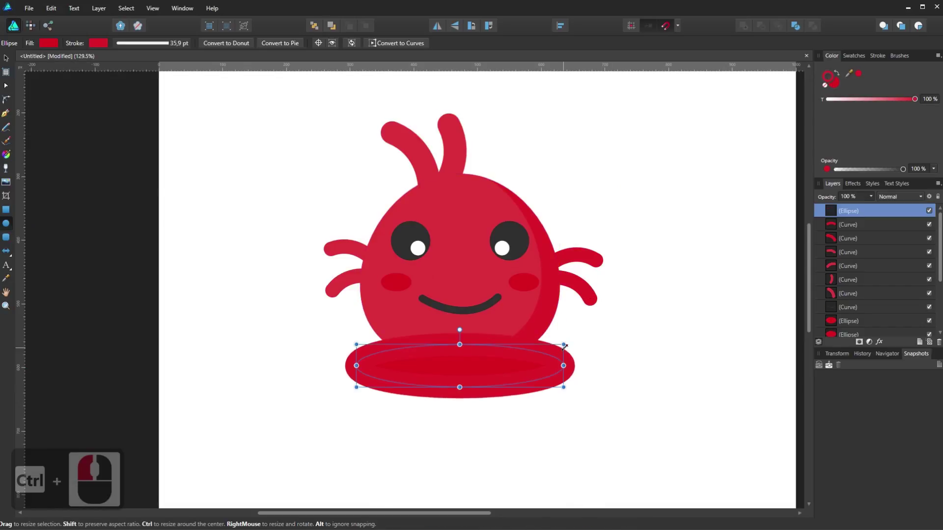
left_click(825, 85)
double_click(832, 80)
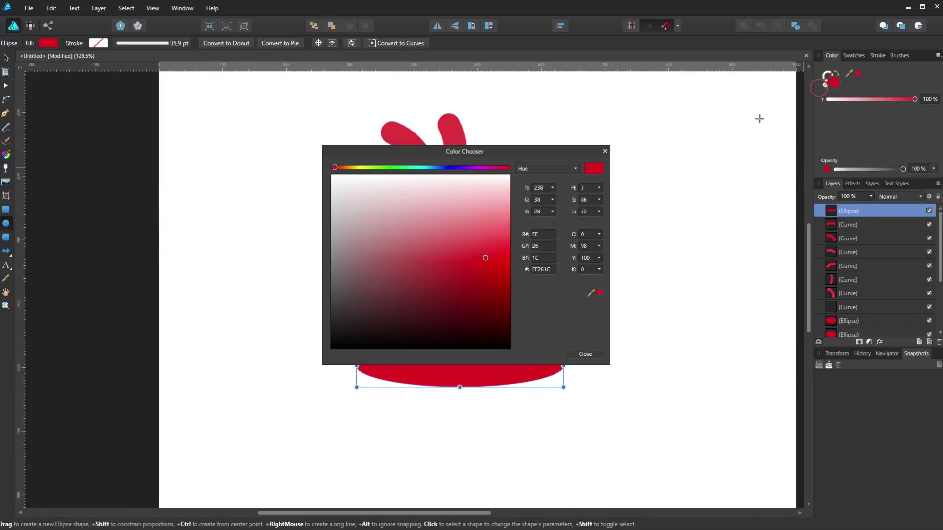
left_click_drag(684, 134, 689, 135)
left_click_drag(555, 183, 514, 182)
left_click(806, 336)
- Move the grey oval's layer below the body Curve so it sits behind the blob
scroll(870, 211, "down", 3)
left_click_drag(837, 293, 837, 332)
left_click(731, 324)
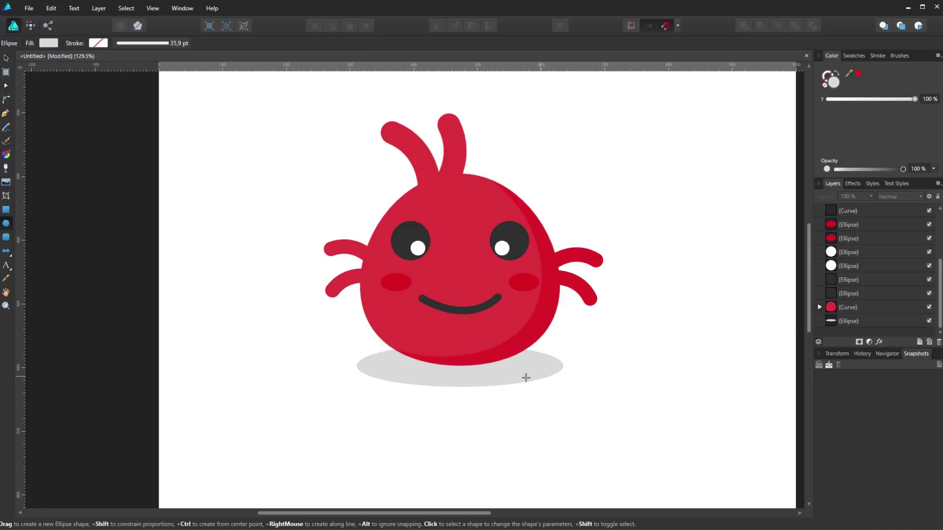
scroll(540, 319, "down", 2, "ctrl")
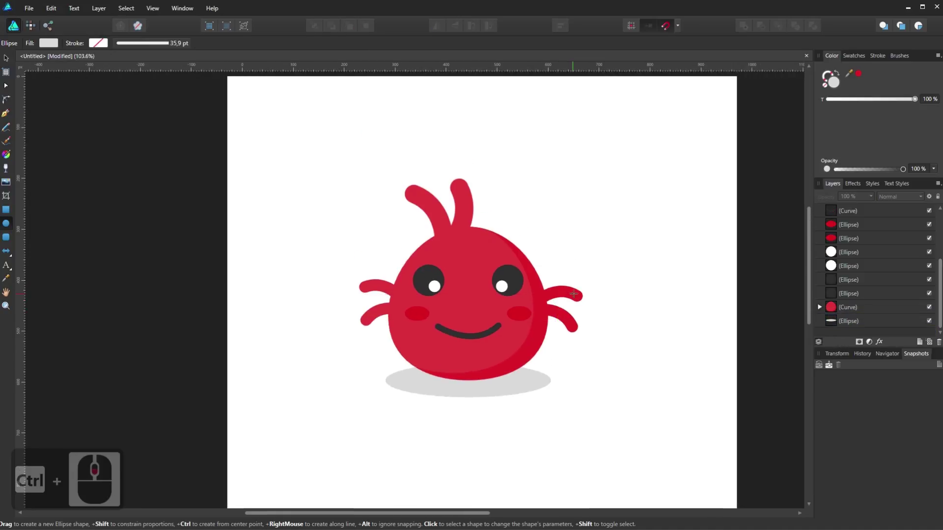
scroll(562, 286, "up", 1)
scroll(560, 280, "right", 2)
scroll(552, 273, "down", 3)
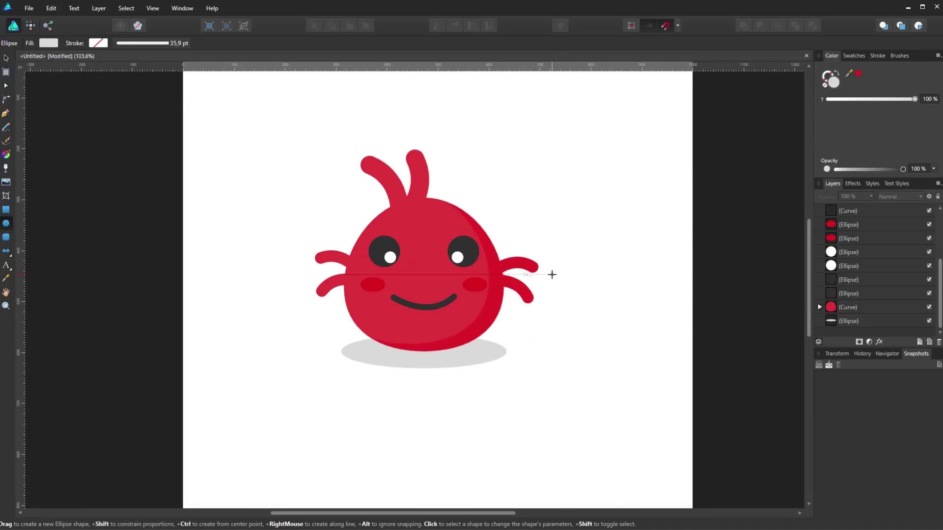
- Save the mascot document with Ctrl+S under the file name RED
scroll(619, 260, "up", 1)
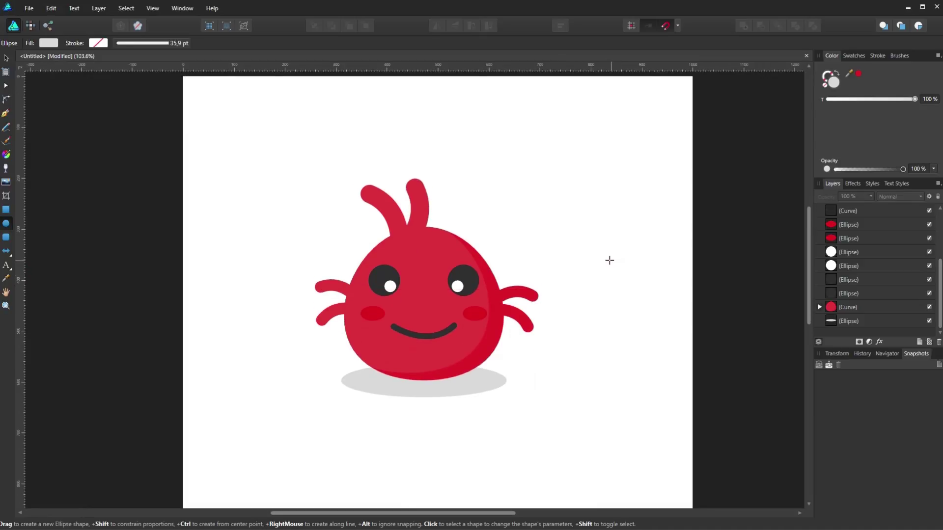
key("ctrl+s")
type("RED")
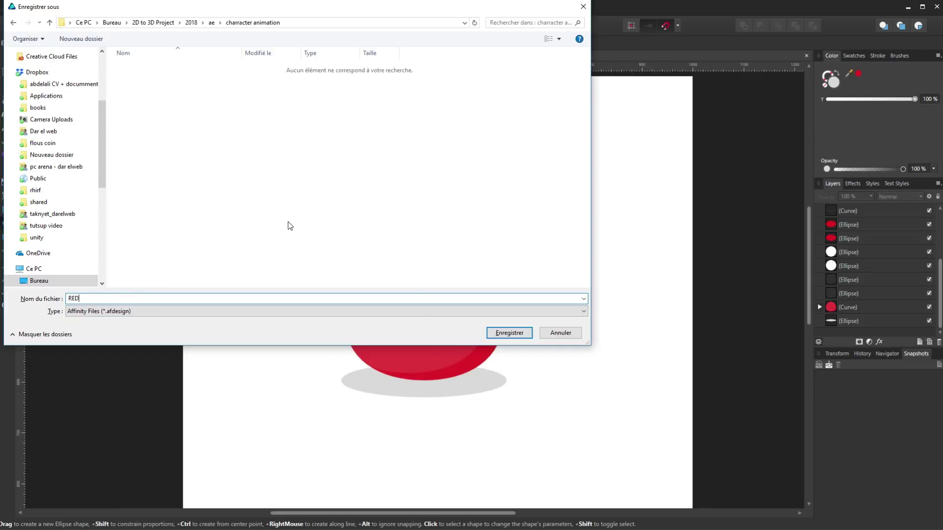
left_click(497, 333)
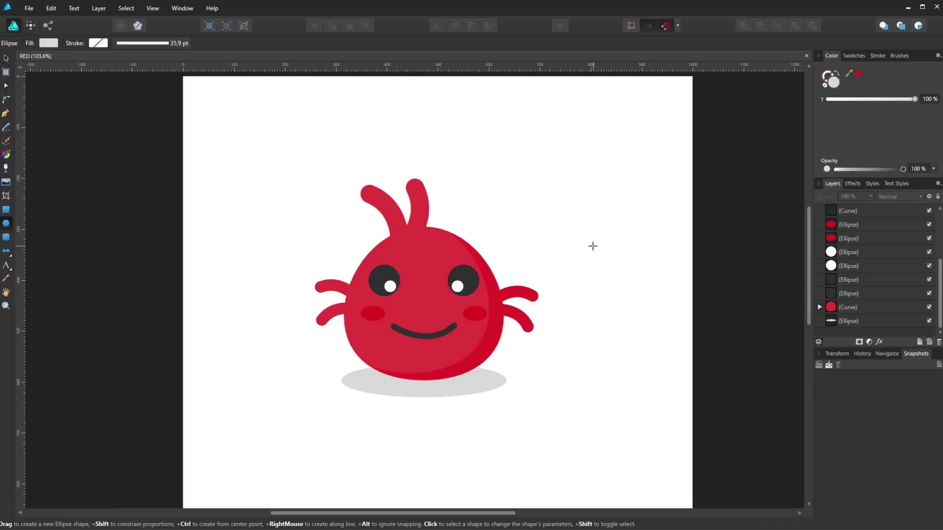
- Export the character in PSD format as RED.psd next to RED.afdesign
key("ctrl+alt+shift+s")
left_click(447, 195)
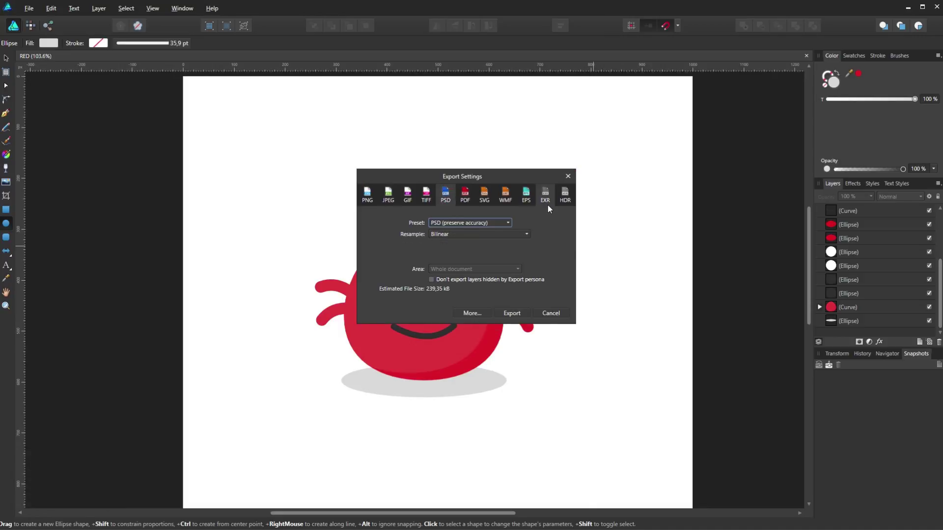
left_click(511, 315)
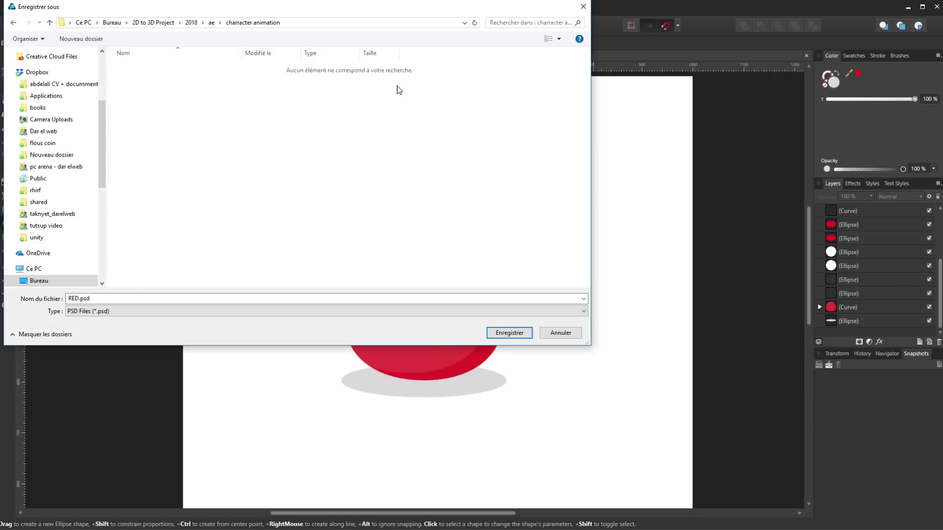
left_click(509, 332)
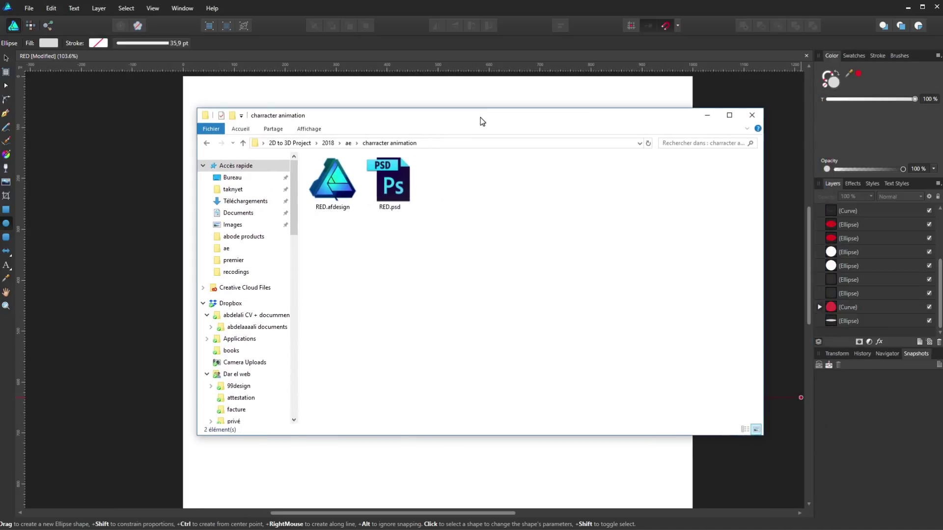
- Open RED.psd from the charracter animation folder so it loads in Photoshop
left_click(389, 182)
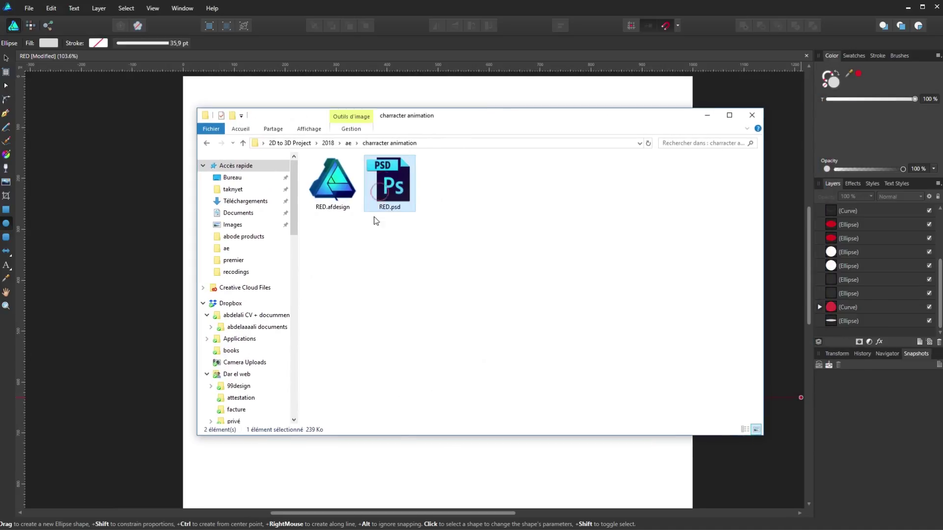
double_click(389, 185)
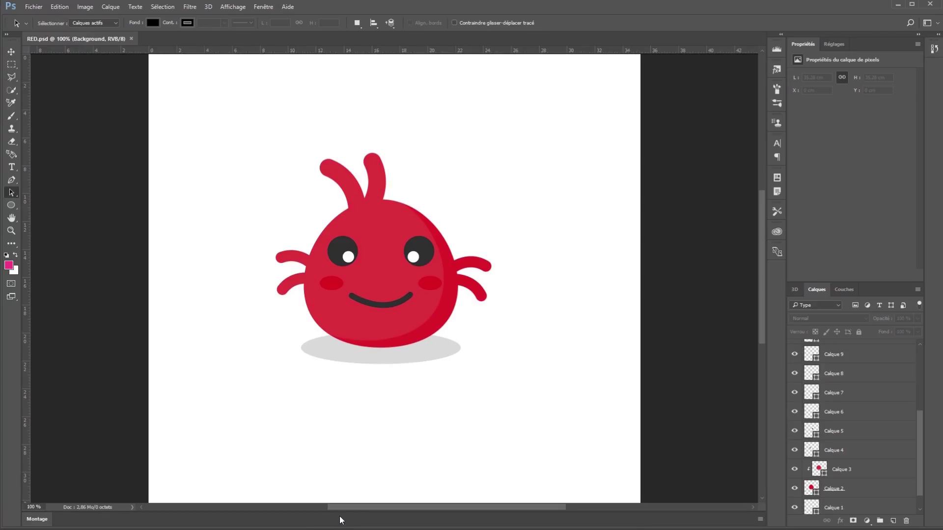
- Rename the top layers, starting at Calque 16, to R M1, R M2, L M1, L M2 and R E2
scroll(852, 428, "down", 1)
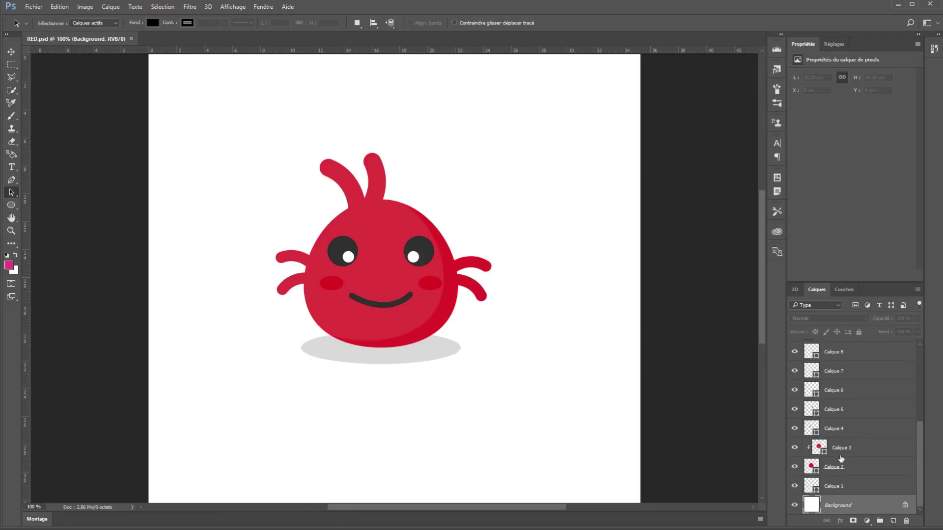
left_click(859, 447)
scroll(857, 401, "up", 7)
left_click(838, 350)
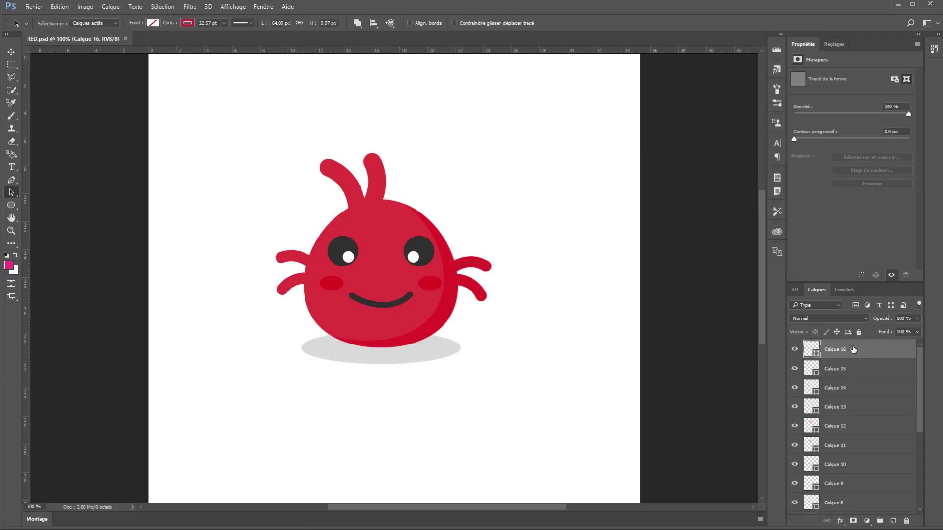
double_click(846, 350)
type("R M1")
key("Tab")
type("R M2")
key("Tab")
type("L")
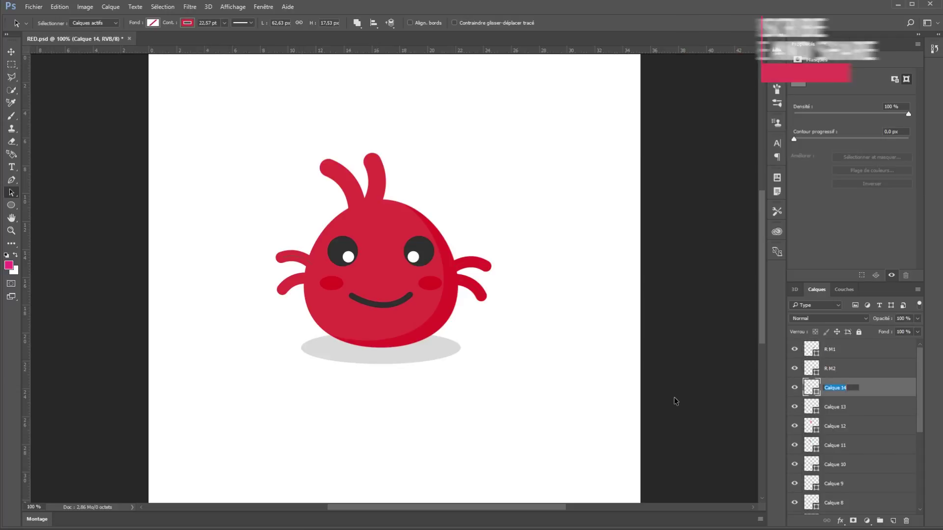
key("Tab")
type("L")
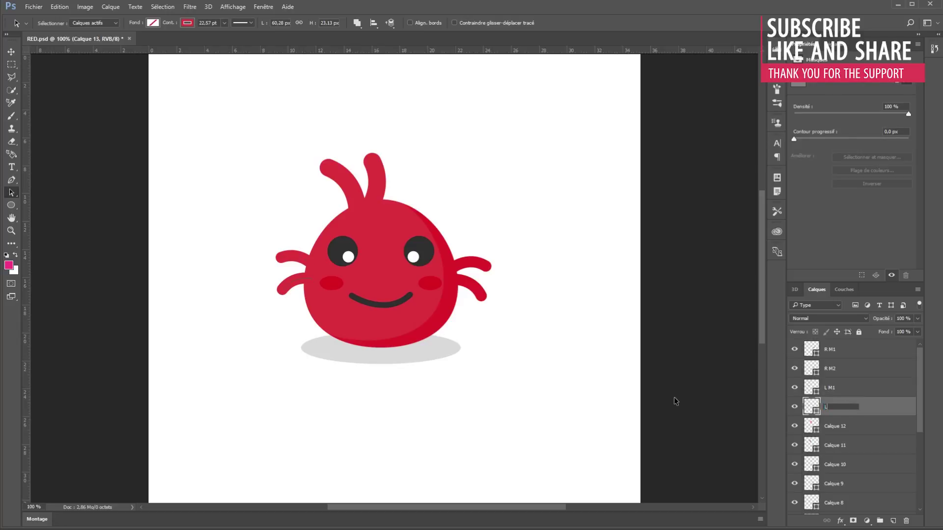
type(" M2")
key("Tab")
type("R")
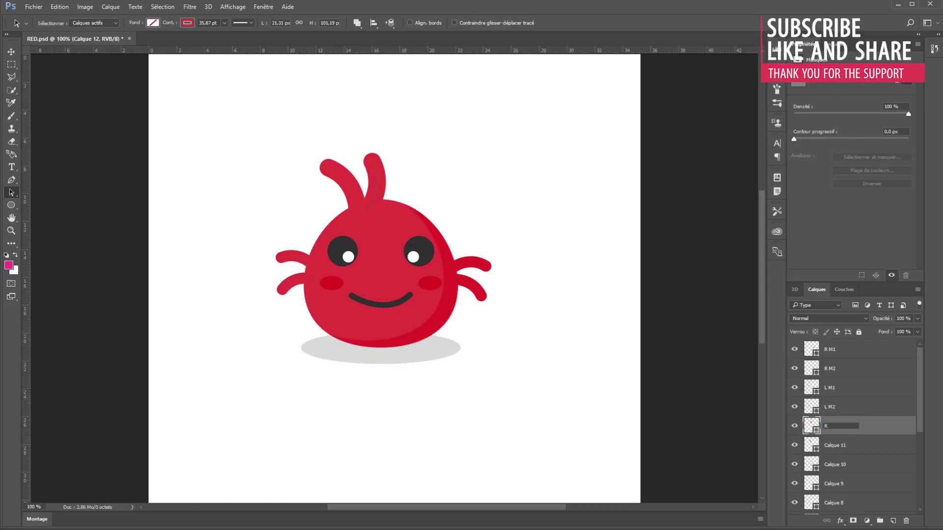
type(" E2")
key("Tab")
- Name the next layers L E, M, R CH and L CH
type("R")
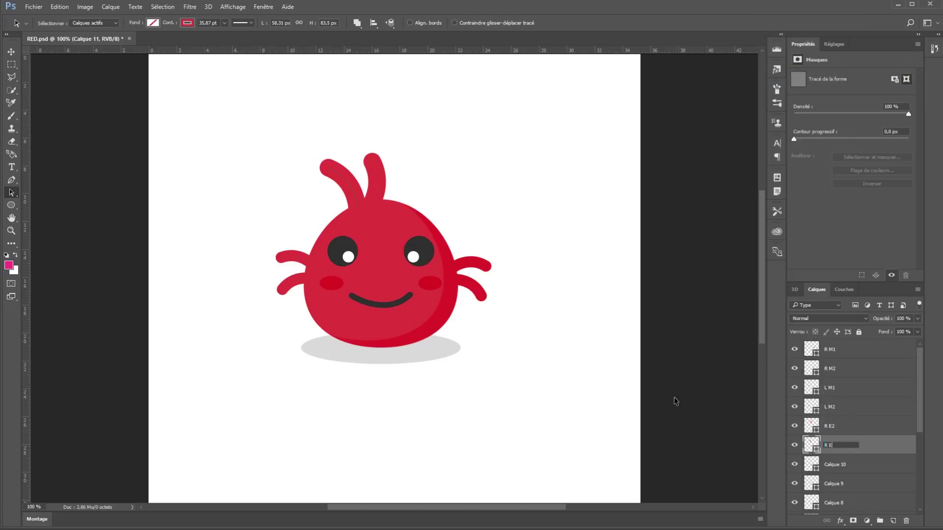
type(" E")
key("shift+Tab")
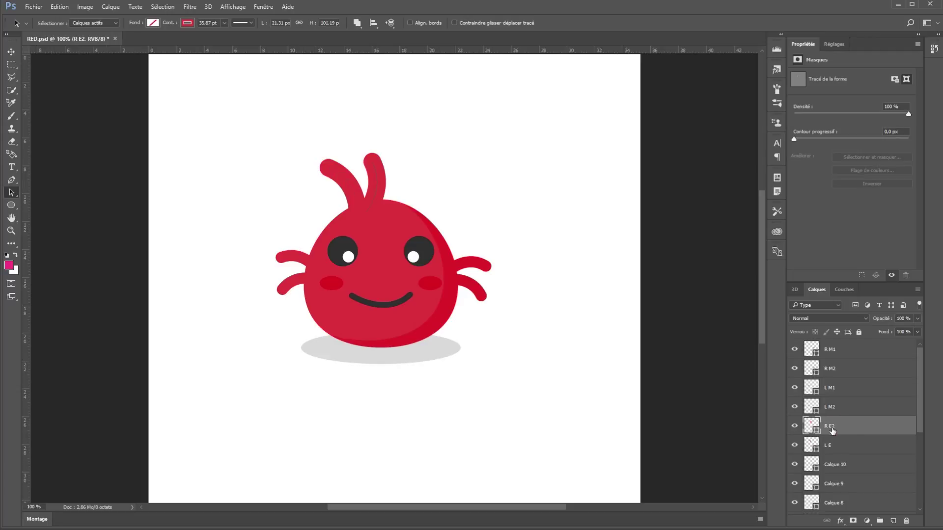
type("R E")
key("Tab")
key("Tab")
type("M")
key("Tab")
type("R CH")
key("Tab")
type("L CH")
key("Tab")
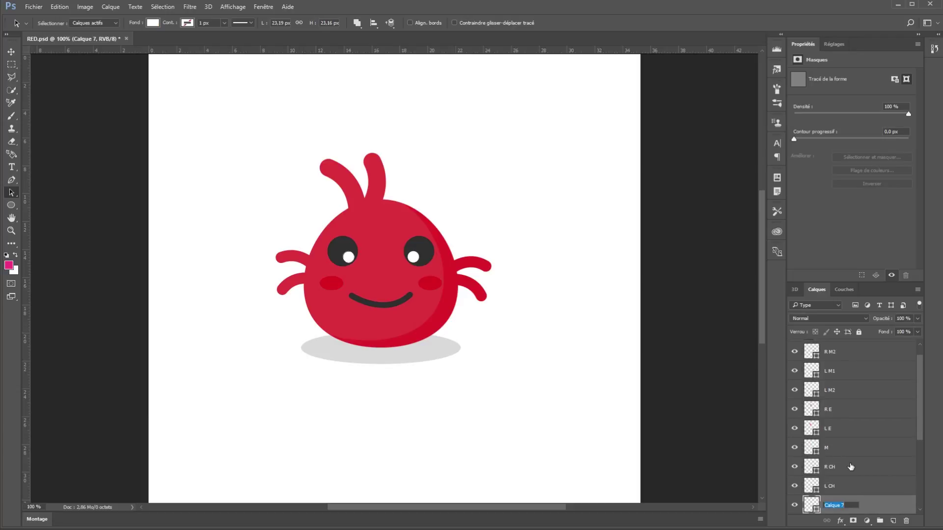
- Name the remaining part layers L EW, R EW, R EB and L EB
scroll(858, 474, "down", 2)
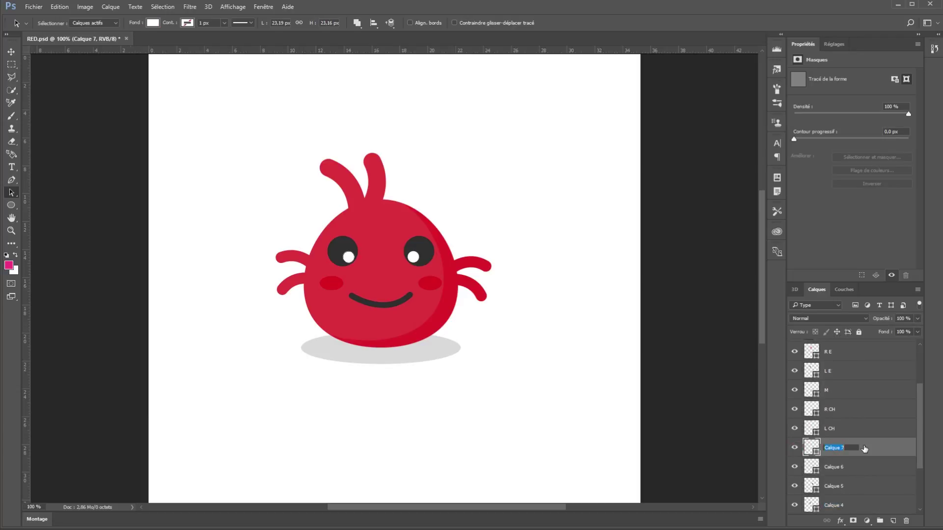
type("L EW")
key("Tab")
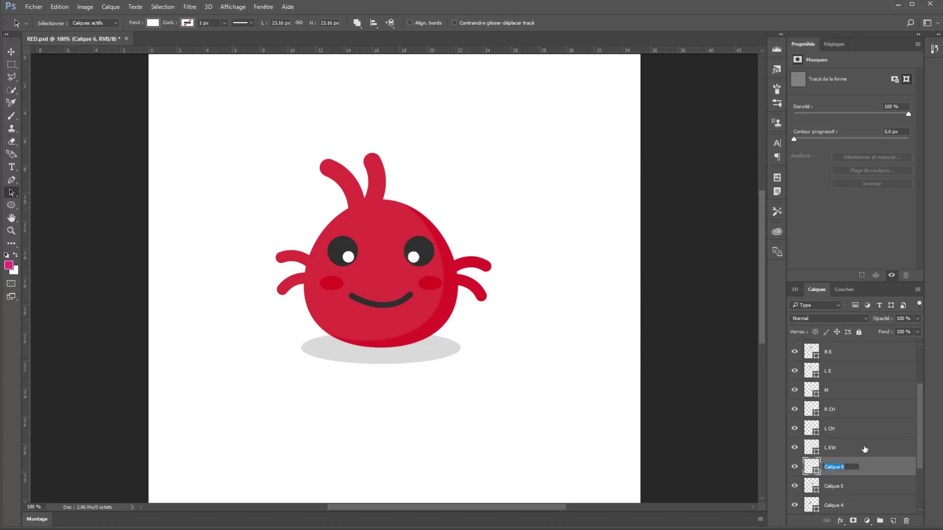
type("R EW")
key("Tab")
type("R EB")
key("Tab")
type("L EB")
key("Tab")
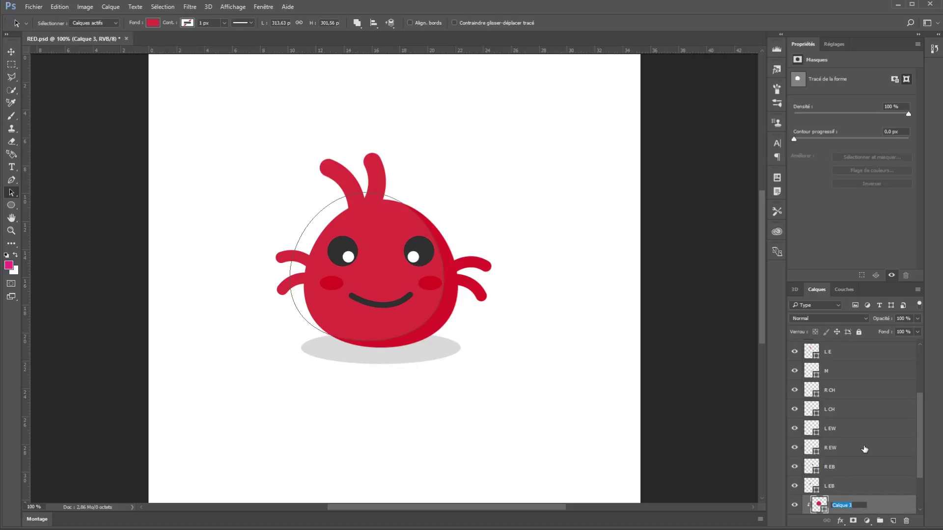
- Leave Calque 3 unchanged and name the bottom shape layer shadow
key("Tab")
key("Tab")
type("sha")
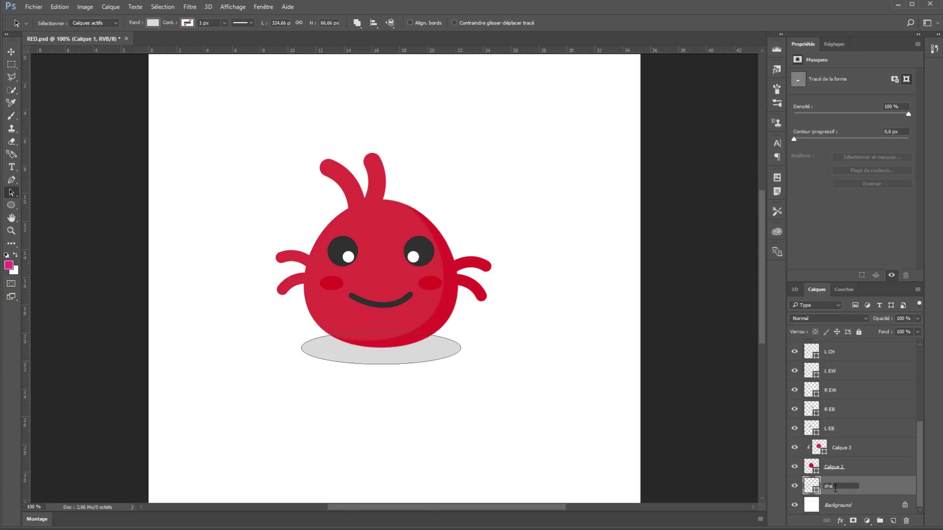
type("dow")
key("Return")
- Rasterize the layers from Calque 2 up to R M1, excluding L EW and R EW
left_click(869, 467)
scroll(848, 392, "up", 5)
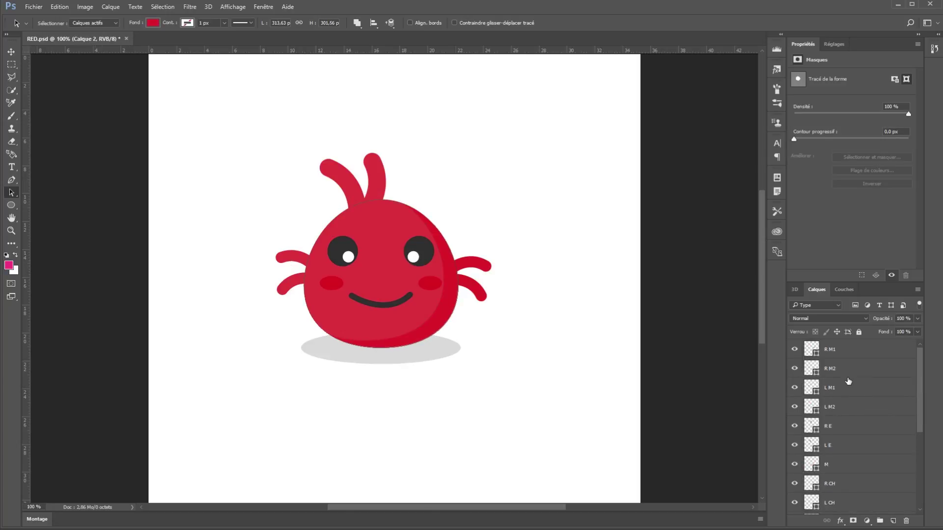
left_click(849, 350, "shift")
scroll(853, 410, "down", 3)
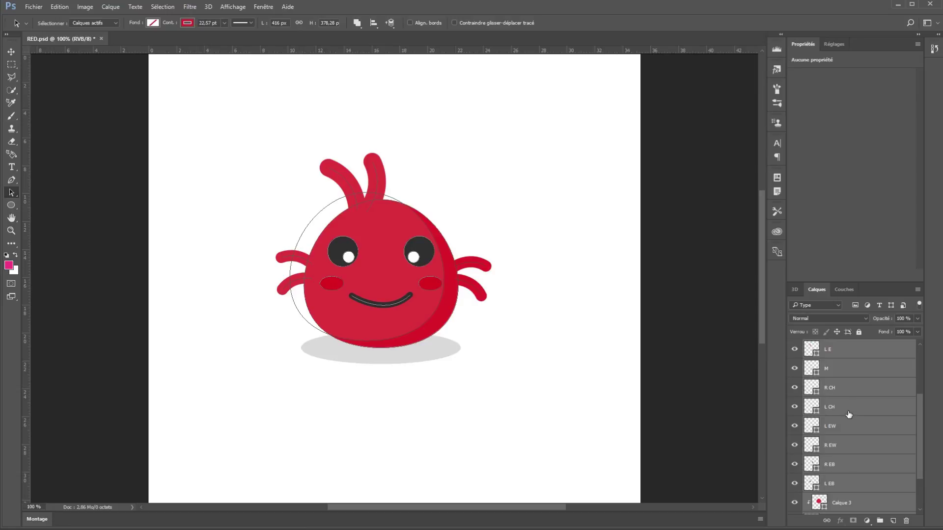
left_click(845, 428, "ctrl")
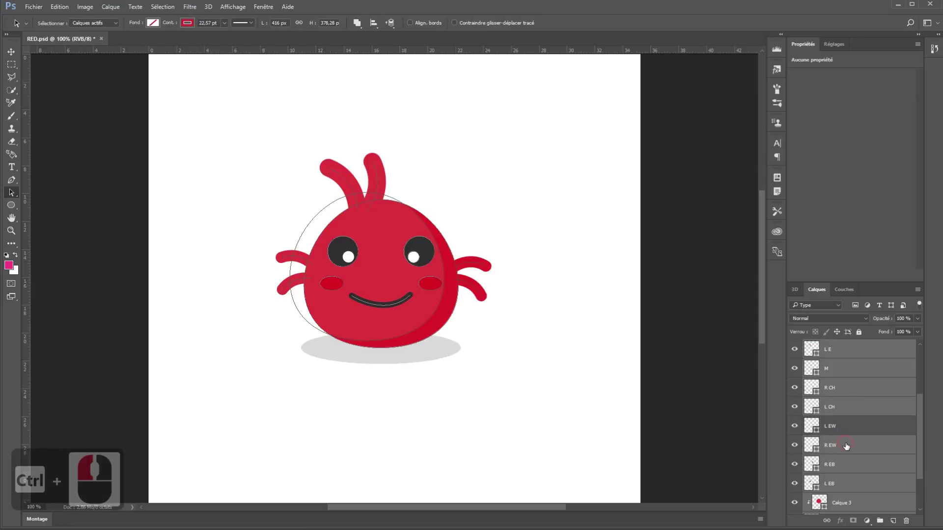
left_click(846, 448, "ctrl")
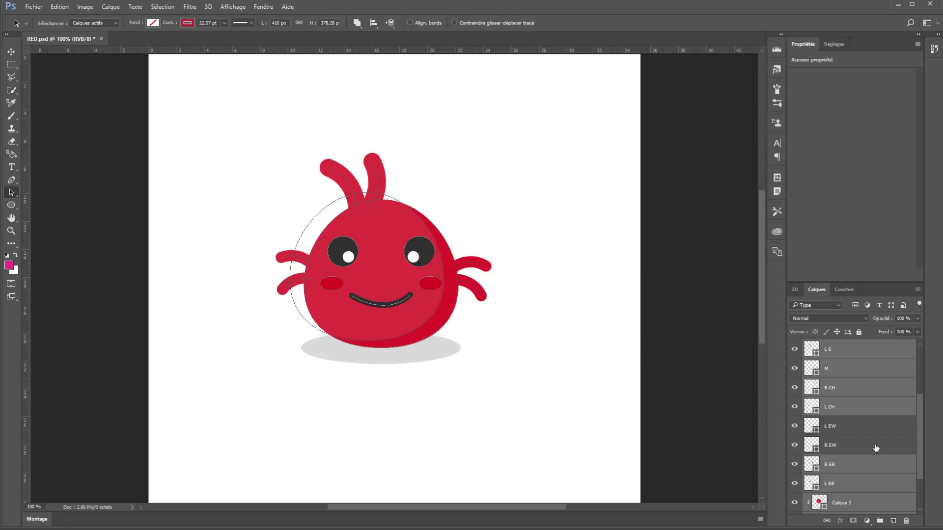
right_click(841, 418)
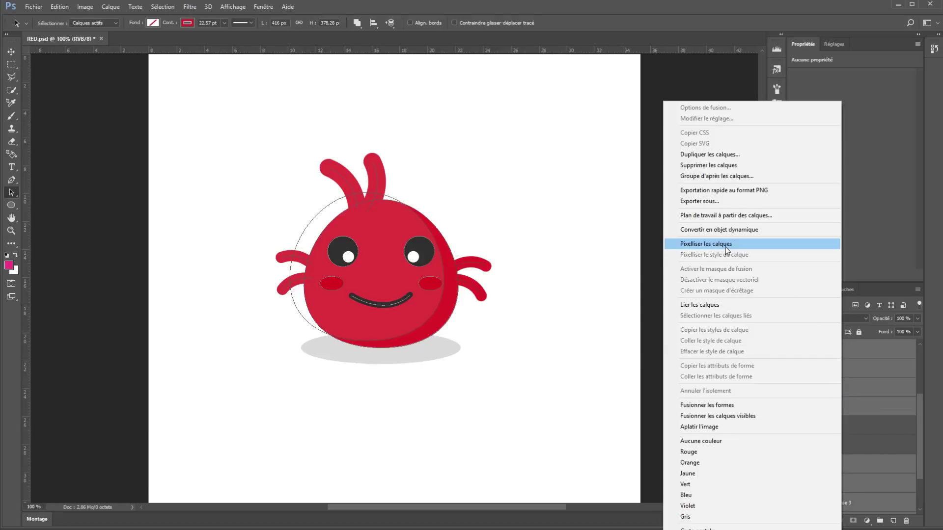
left_click(726, 245)
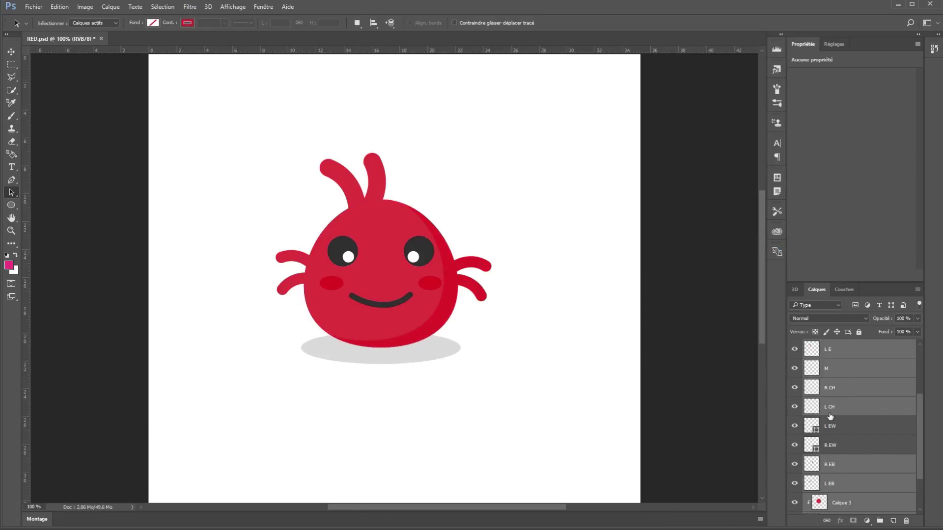
left_click(850, 479)
- Merge Calque 3 with Calque 2 using Ctrl+E and name the merged layer body
scroll(847, 477, "down", 1)
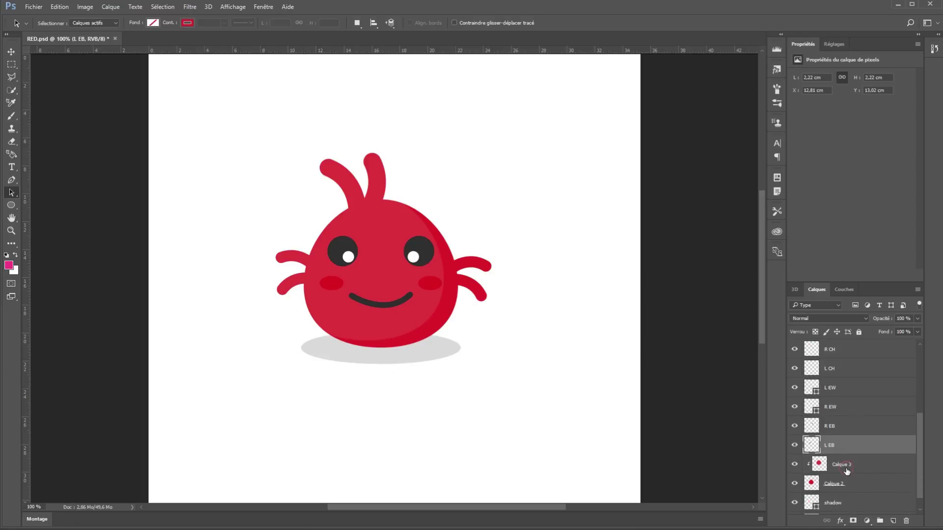
left_click(846, 469)
left_click(868, 485, "shift")
scroll(855, 473, "down", 1)
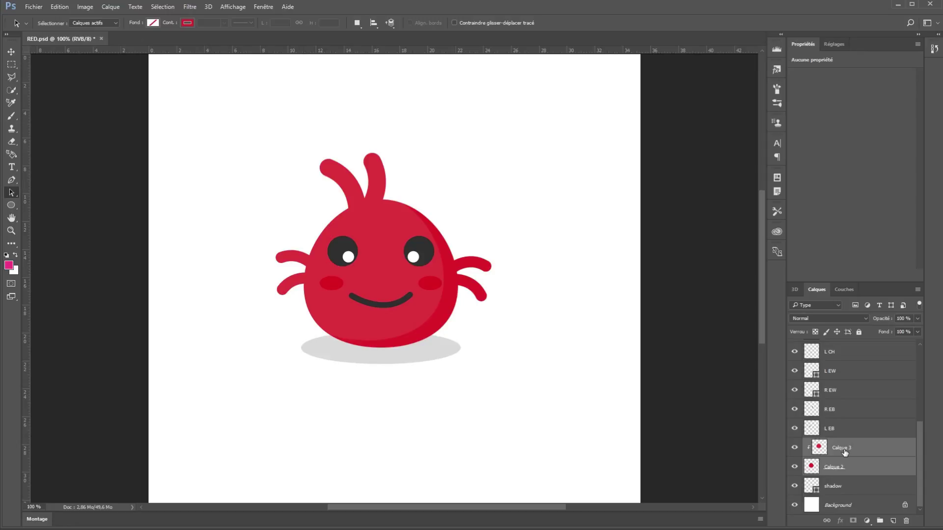
key("ctrl+e")
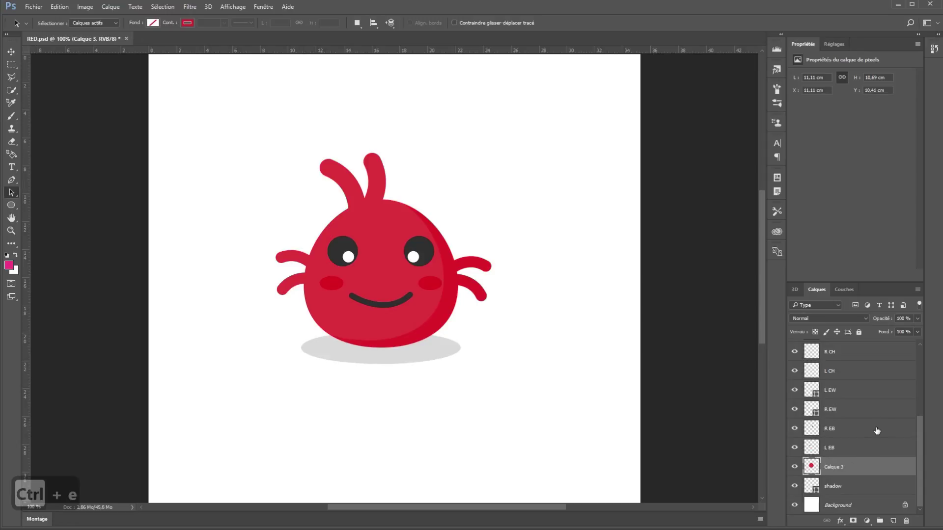
scroll(846, 476, "up", 1)
scroll(845, 477, "down", 1)
double_click(834, 468)
type("body")
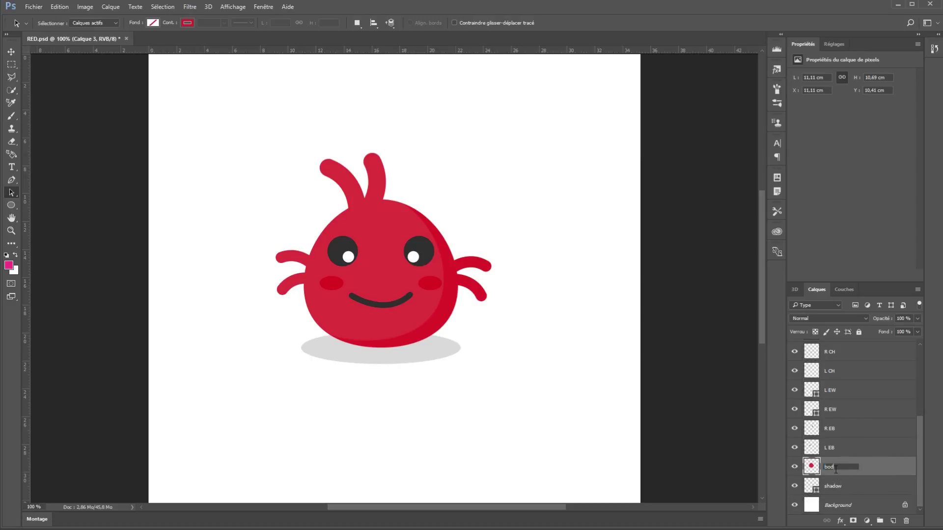
key("Return")
key("alt+bracketright")
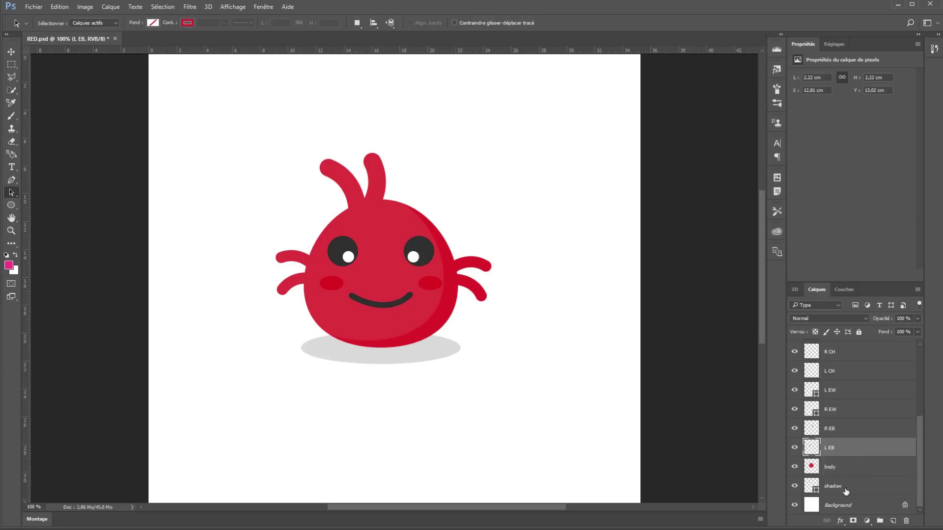
- Unlock and delete the white Background layer, then save RED.psd
left_click(876, 510)
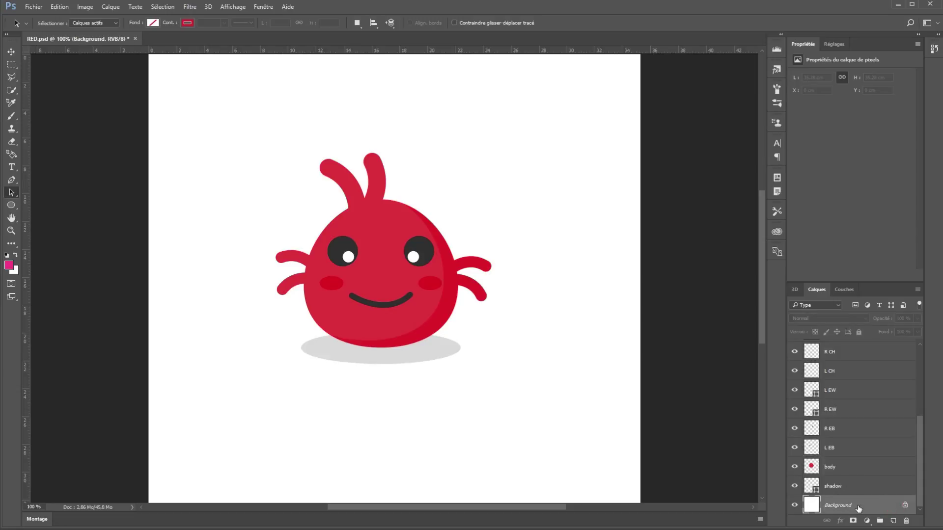
left_click(905, 505)
key("Delete")
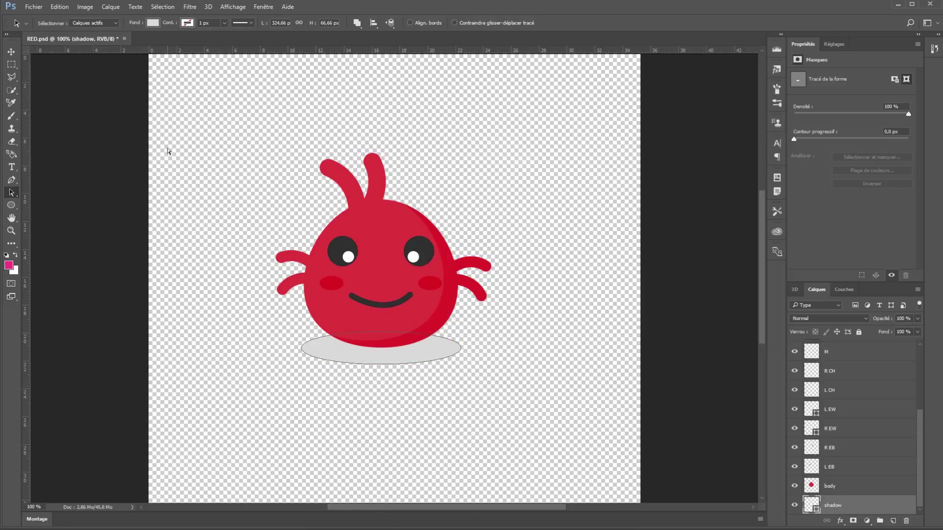
key("ctrl+s")
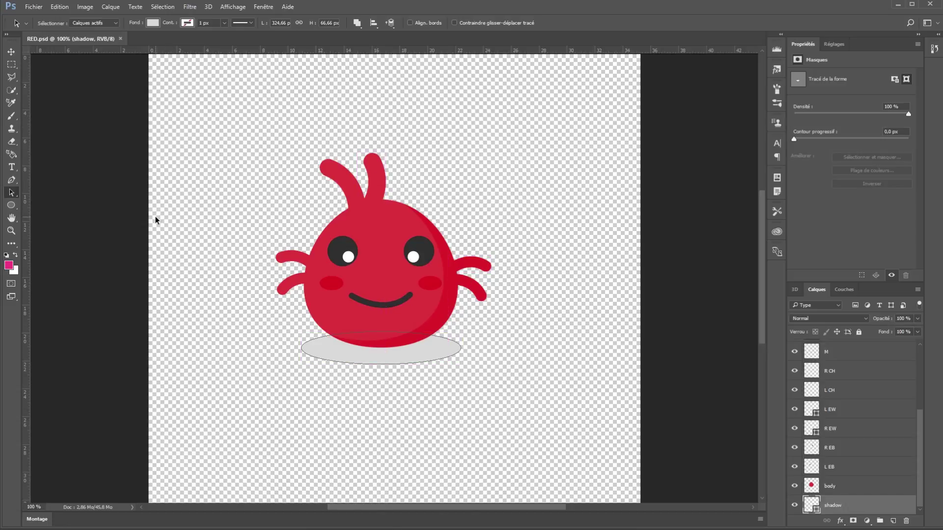